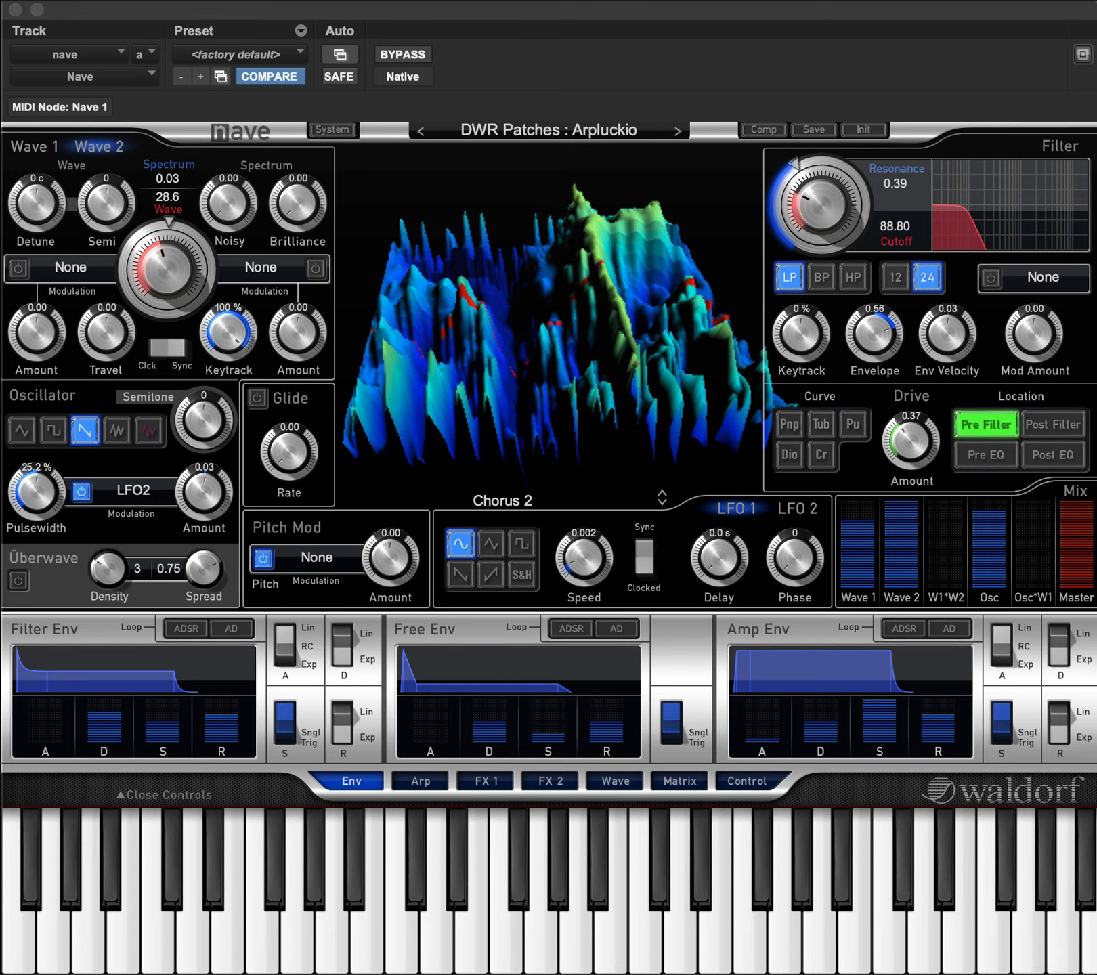
Show the arpeggiator settings and switch the arpeggiator on
left_click(428, 780)
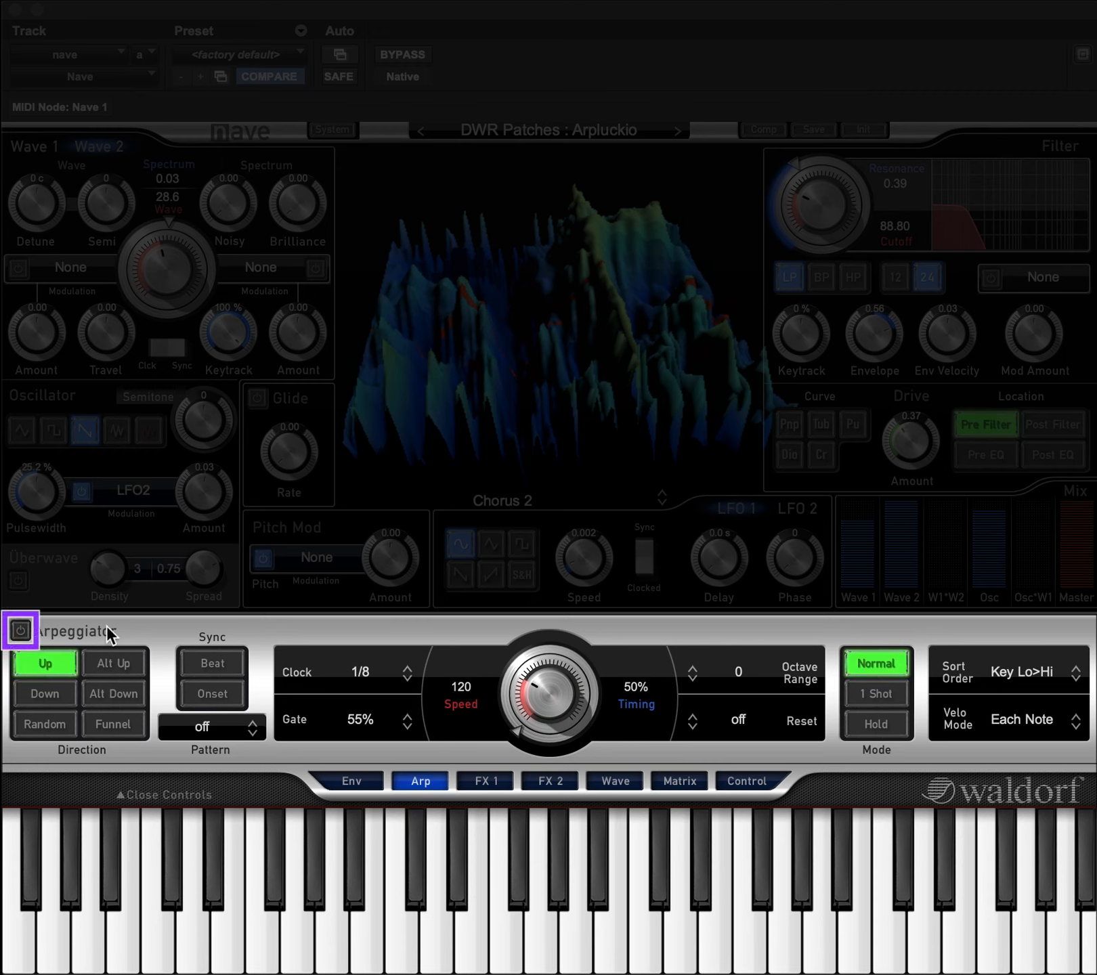
left_click(20, 630)
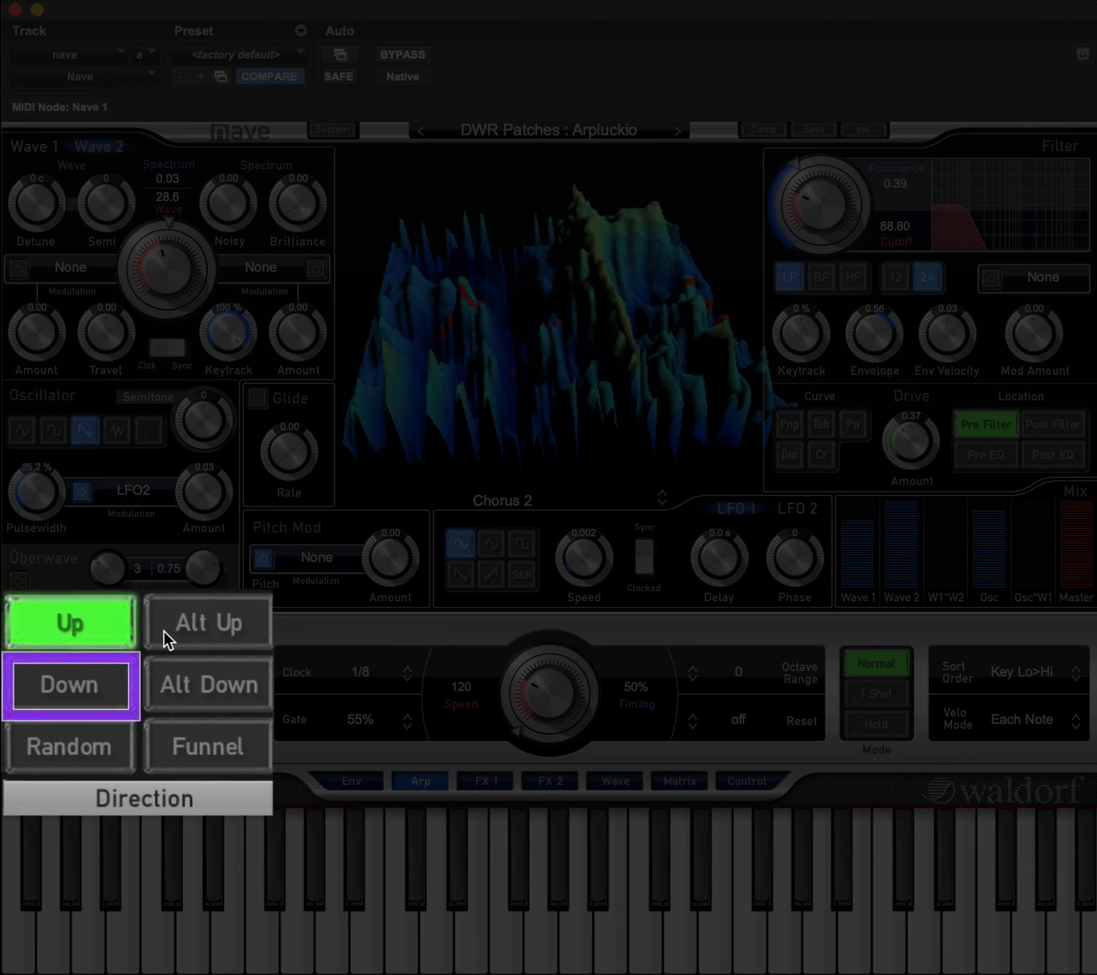
Try the arpeggiator directions Down, Random, Alt Up, Alt Down and Funnel in turn
left_click(67, 707)
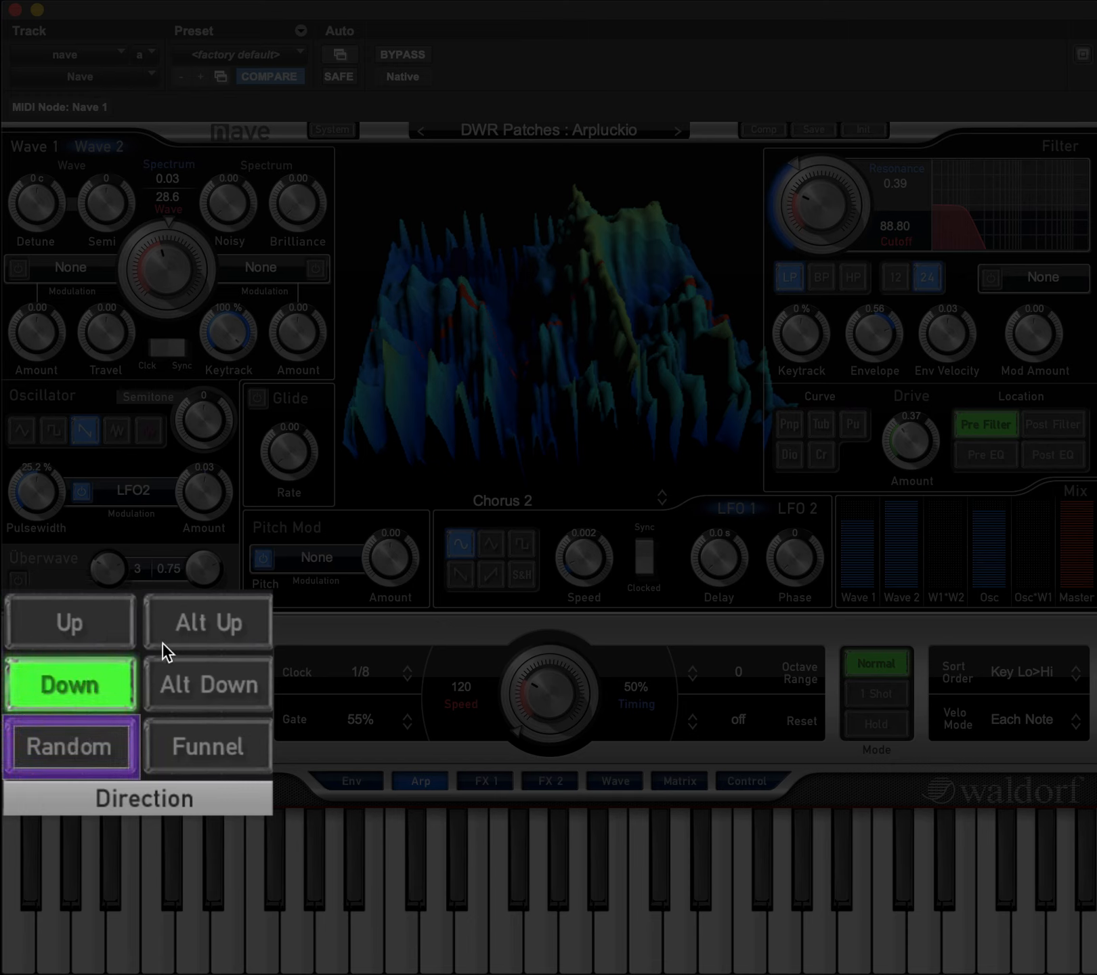
left_click(92, 766)
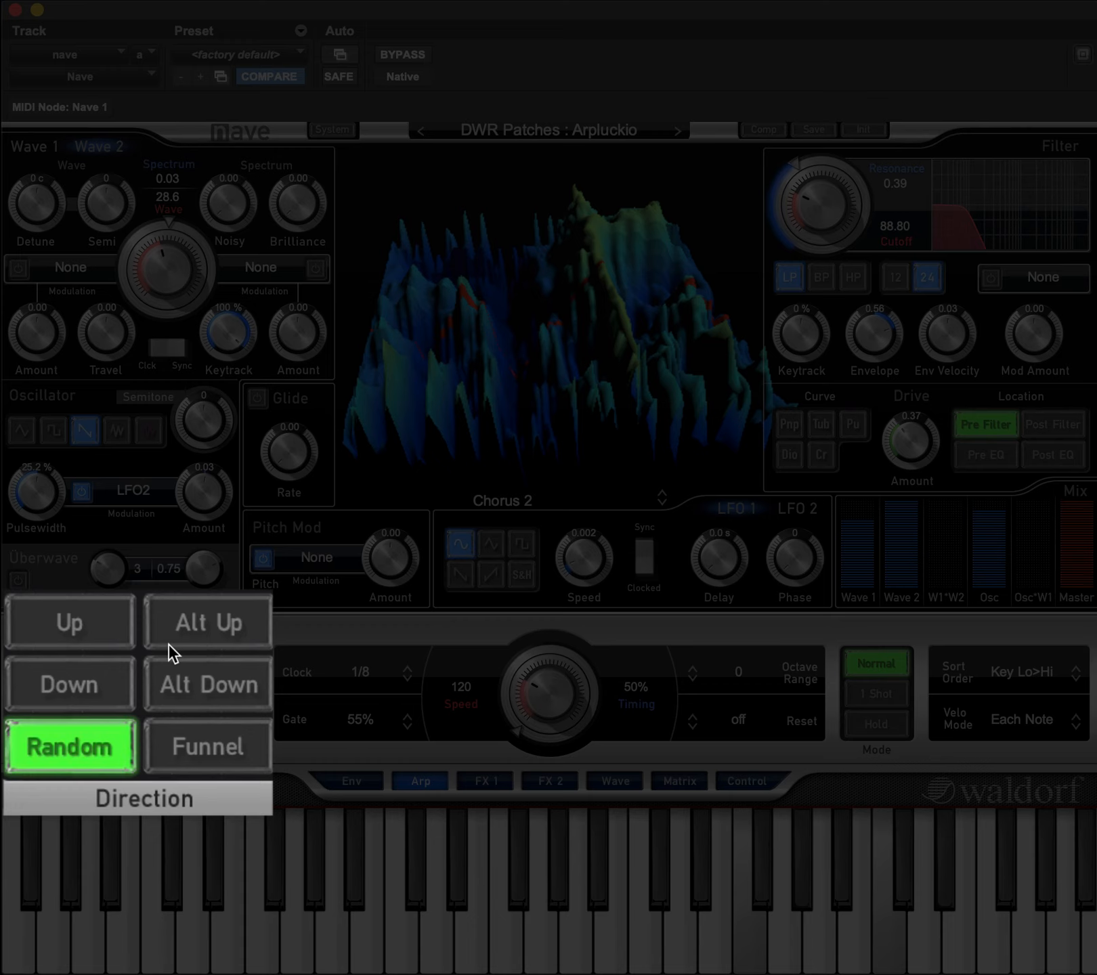
left_click(239, 649)
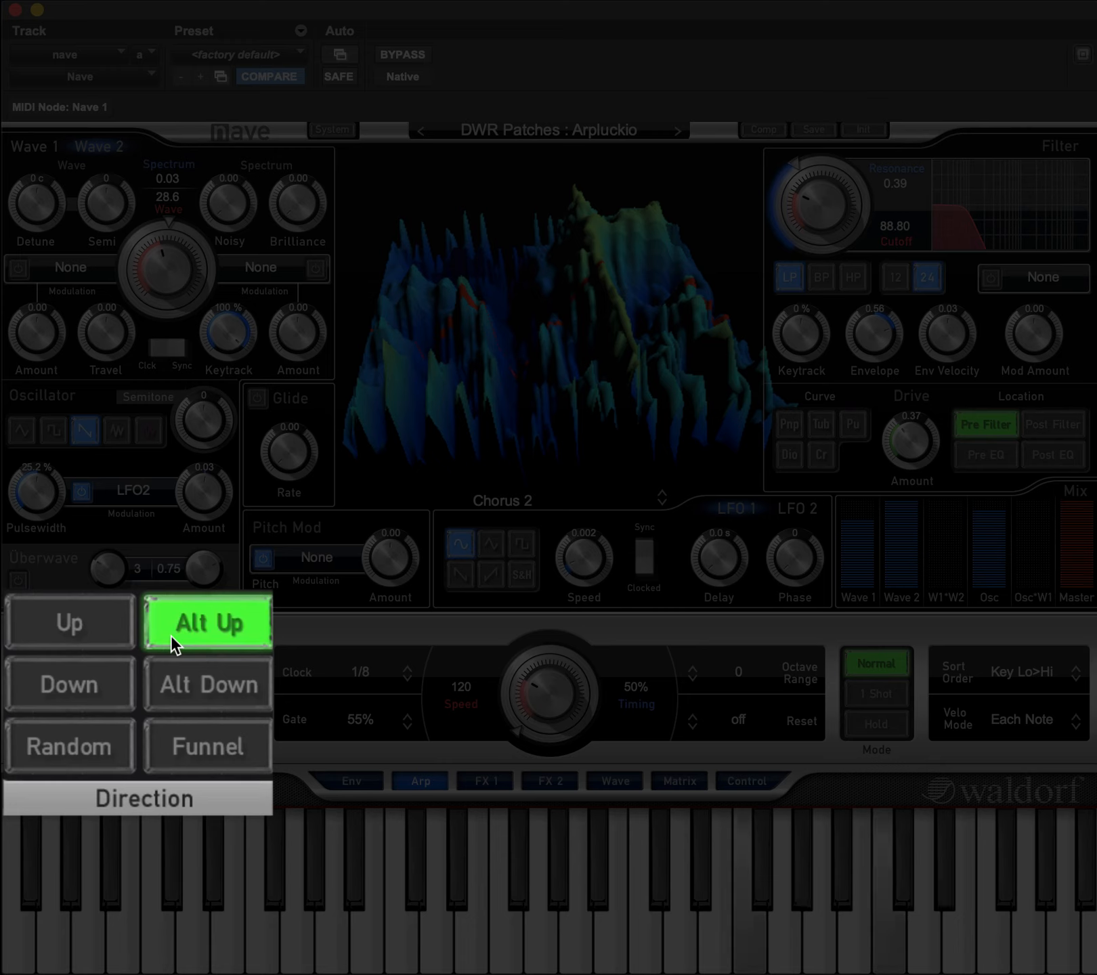
left_click(228, 701)
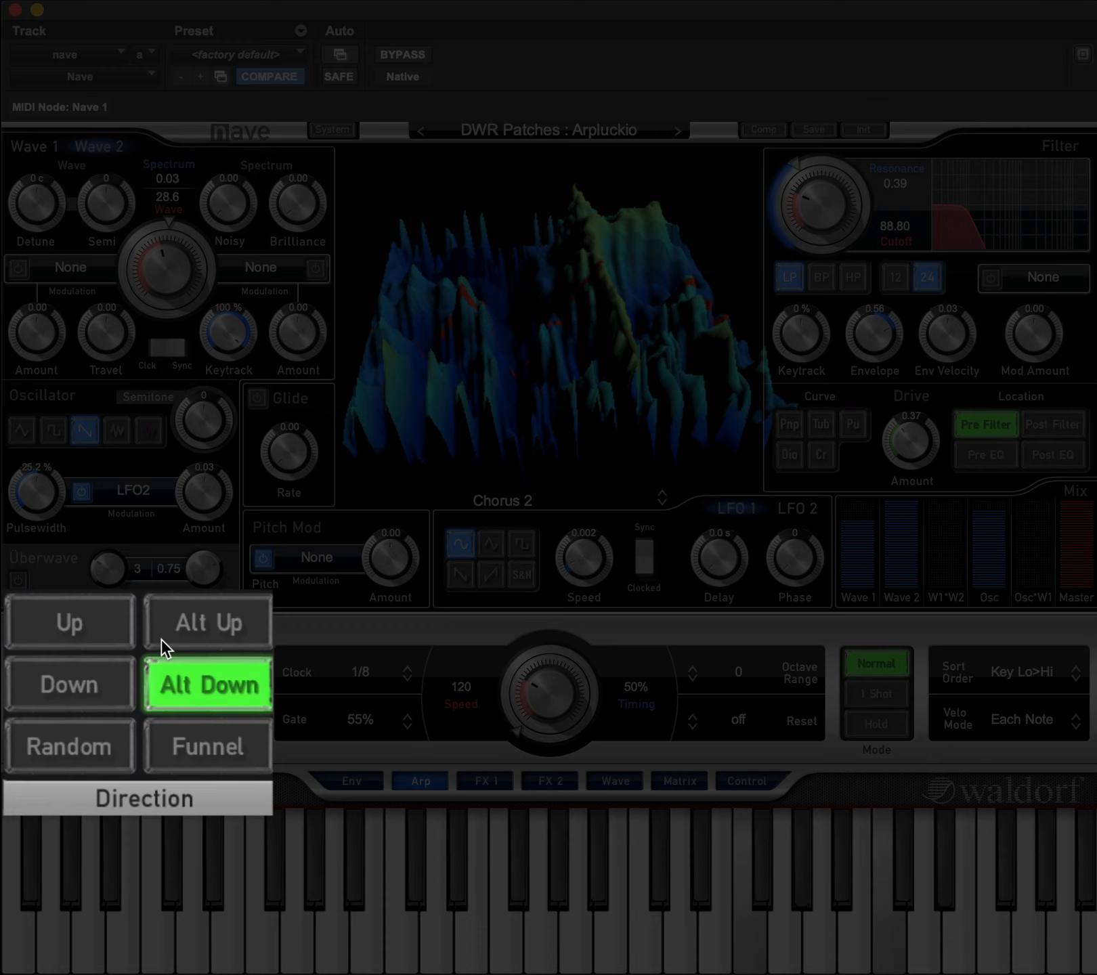
left_click(223, 762)
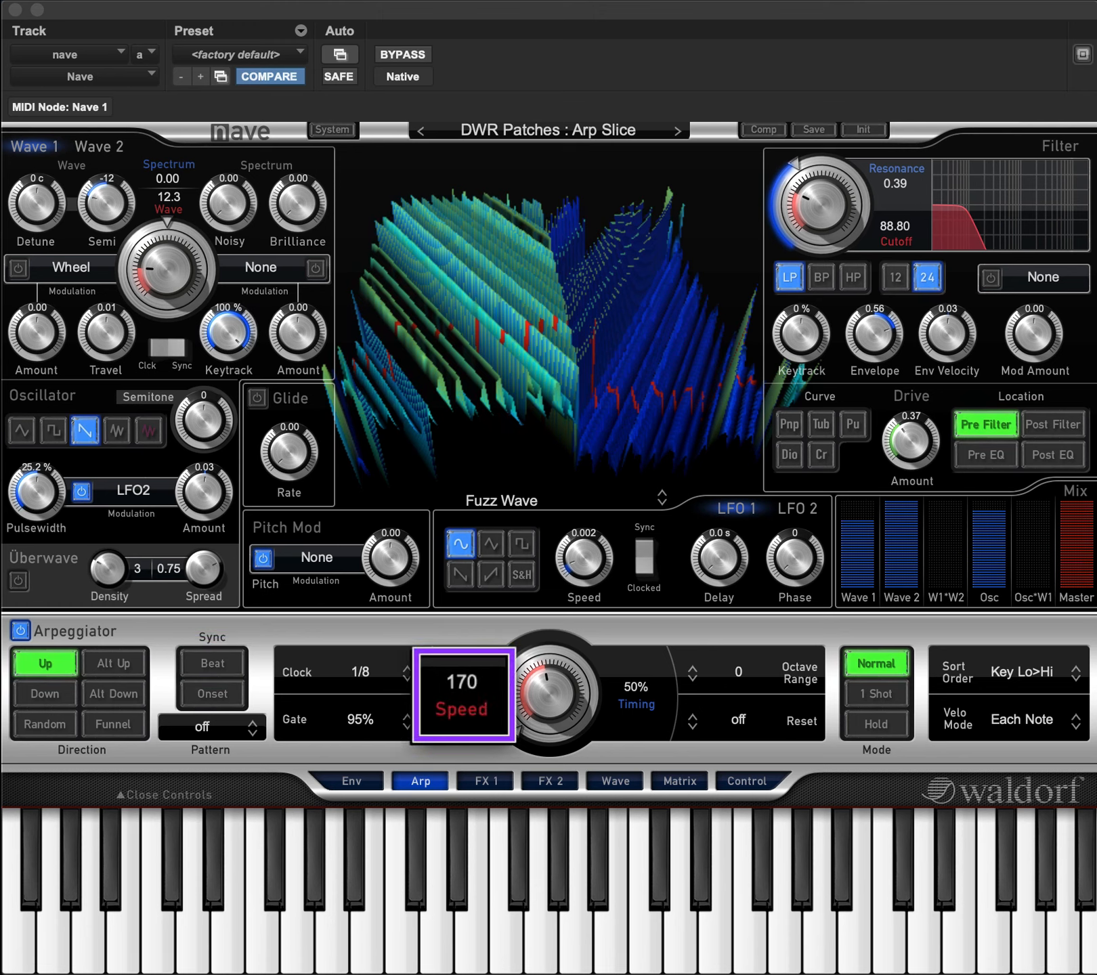
Try adjusting the arpeggiator speed under Beat and Onset sync, and with sync turned off set the speed to 246
left_click(215, 665)
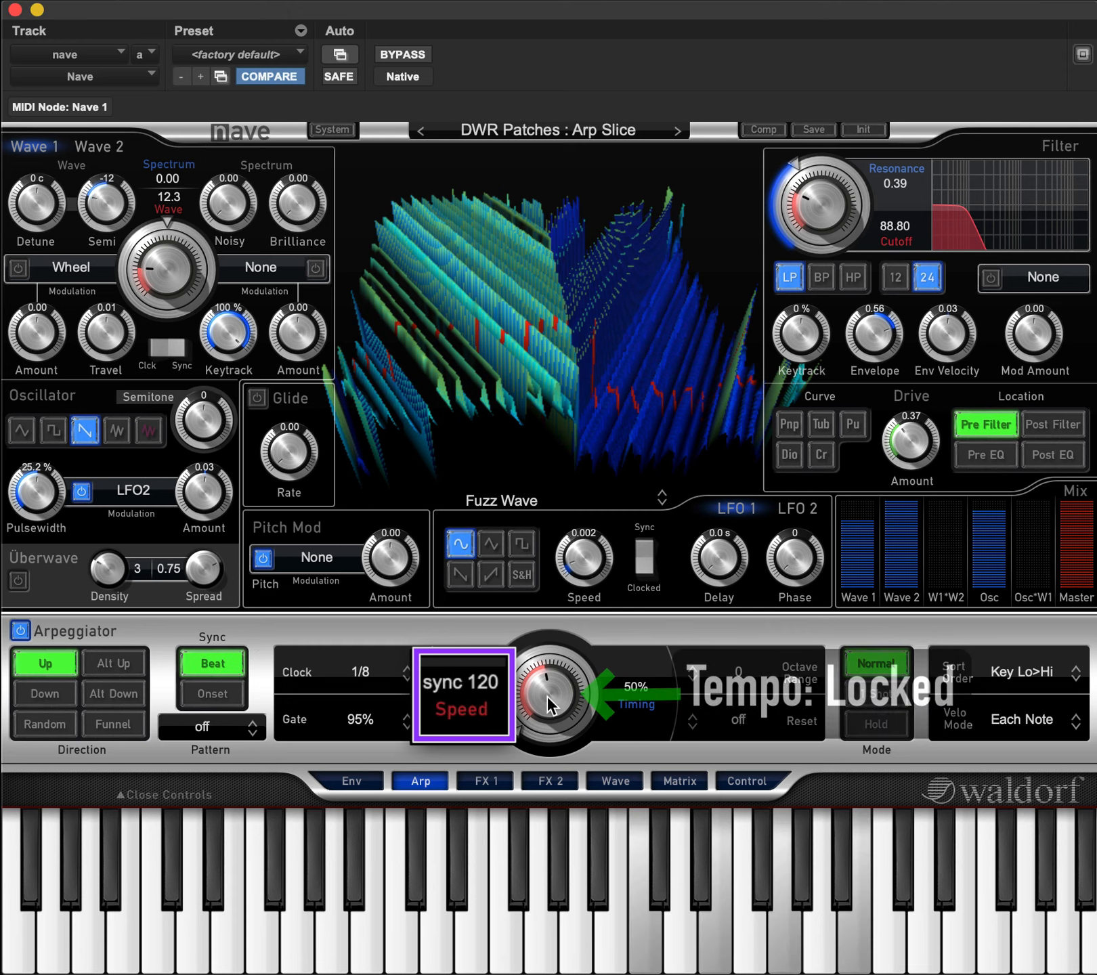
left_click_drag(540, 646, 539, 694)
left_click(207, 695)
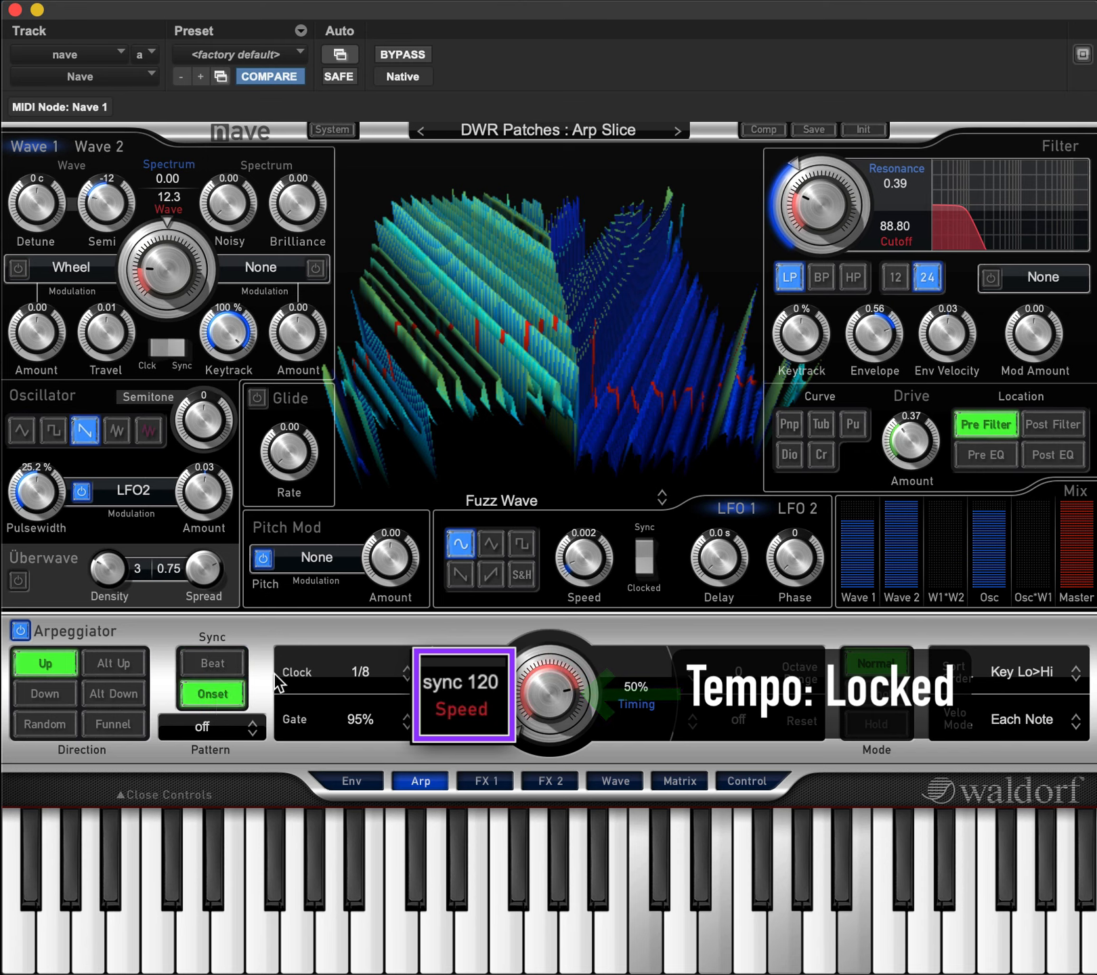
left_click(215, 696)
left_click_drag(558, 682, 536, 793)
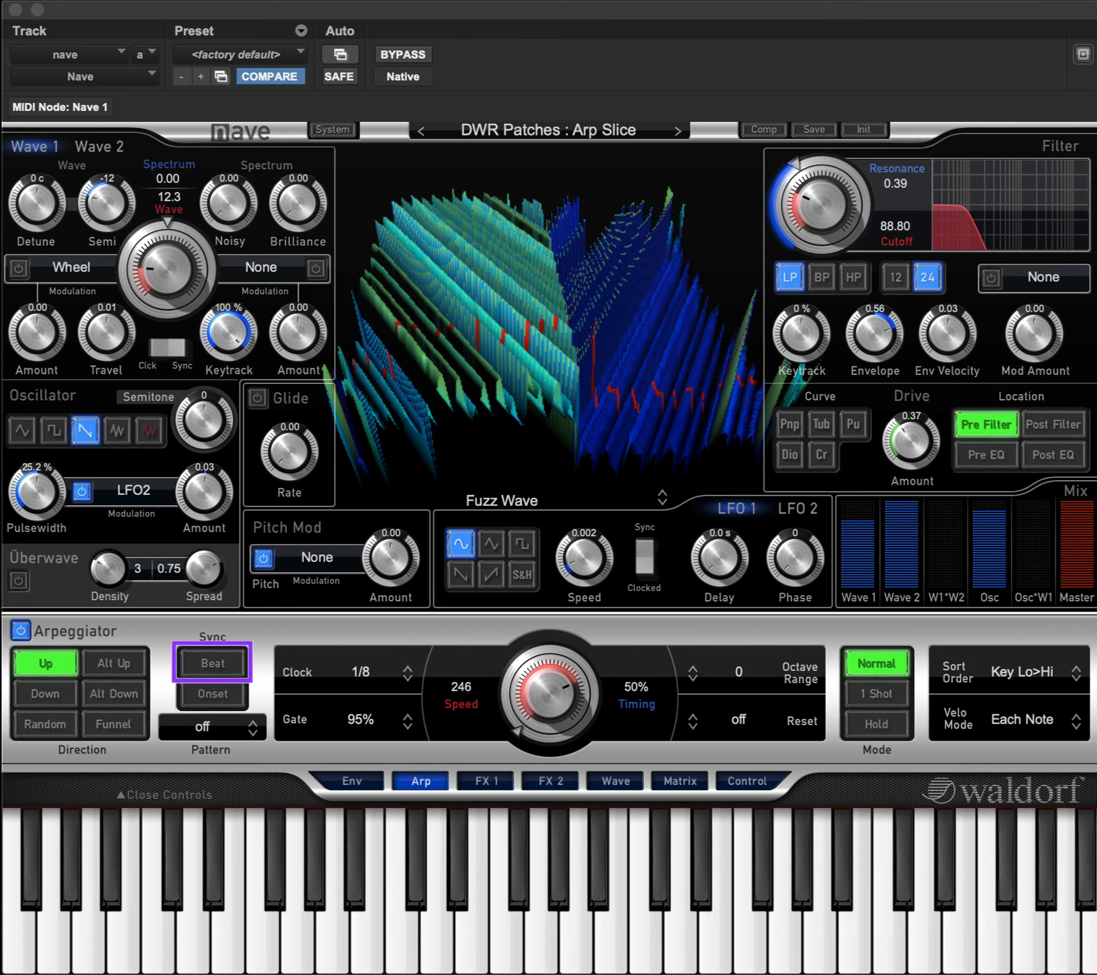
Switch the arpeggiator sync to Beat and to Onset, turn sync off, and set the speed to 128
left_click(209, 665)
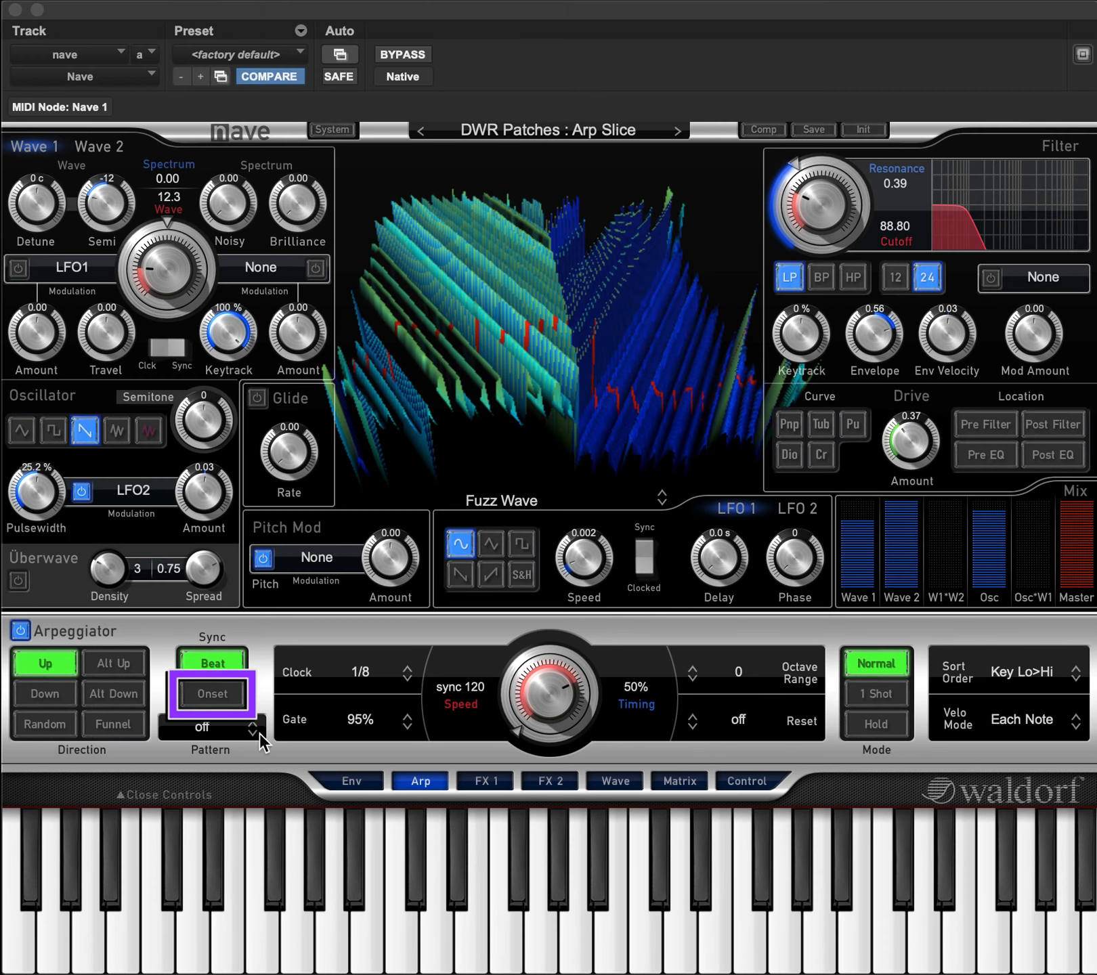
left_click(212, 693)
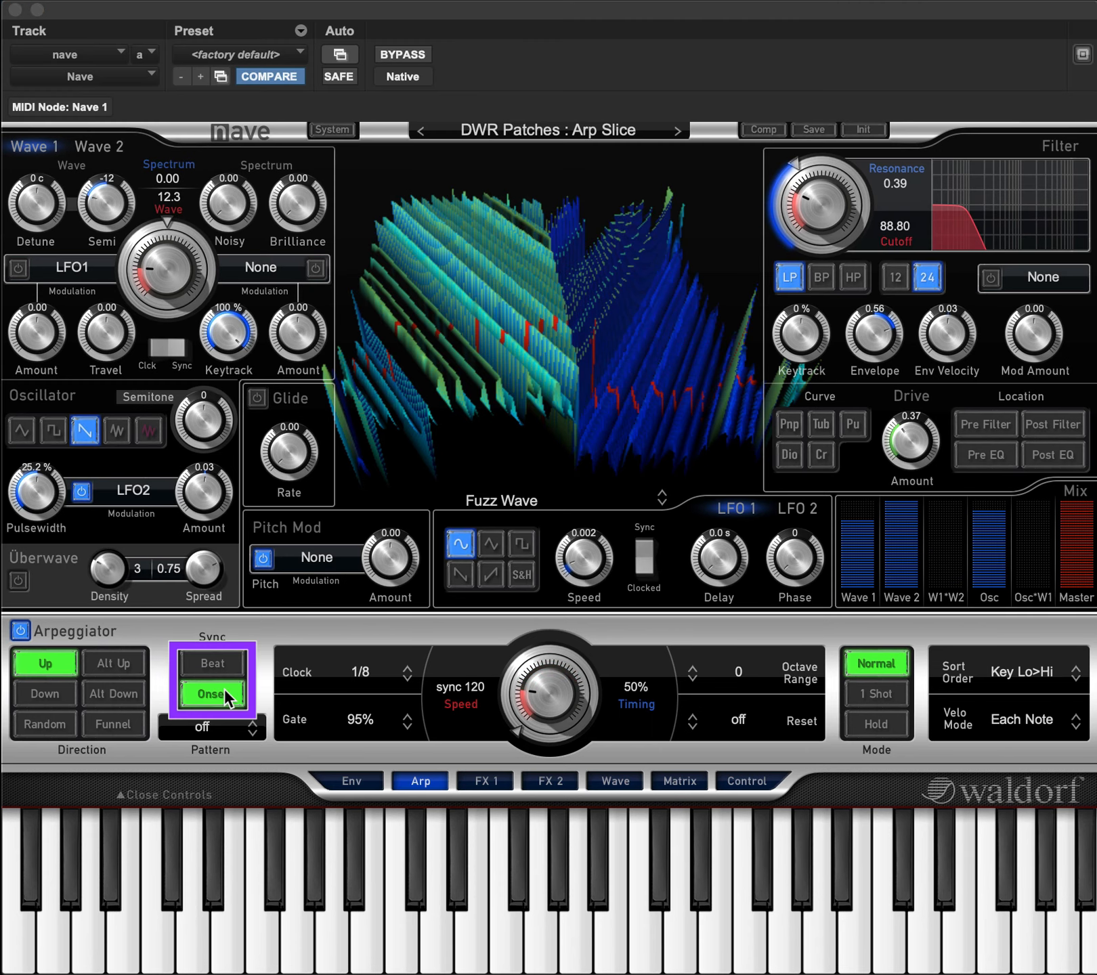
left_click(225, 688)
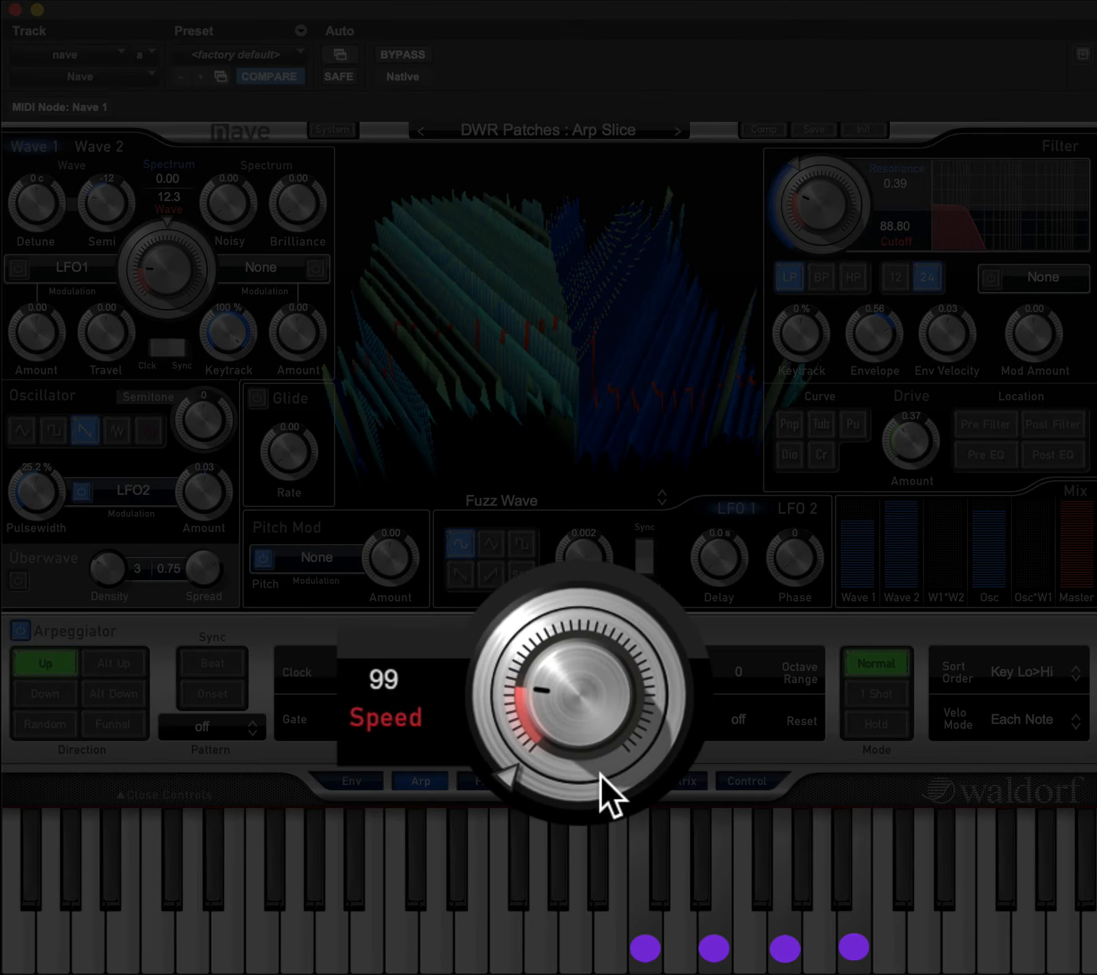
left_click_drag(613, 799, 635, 803)
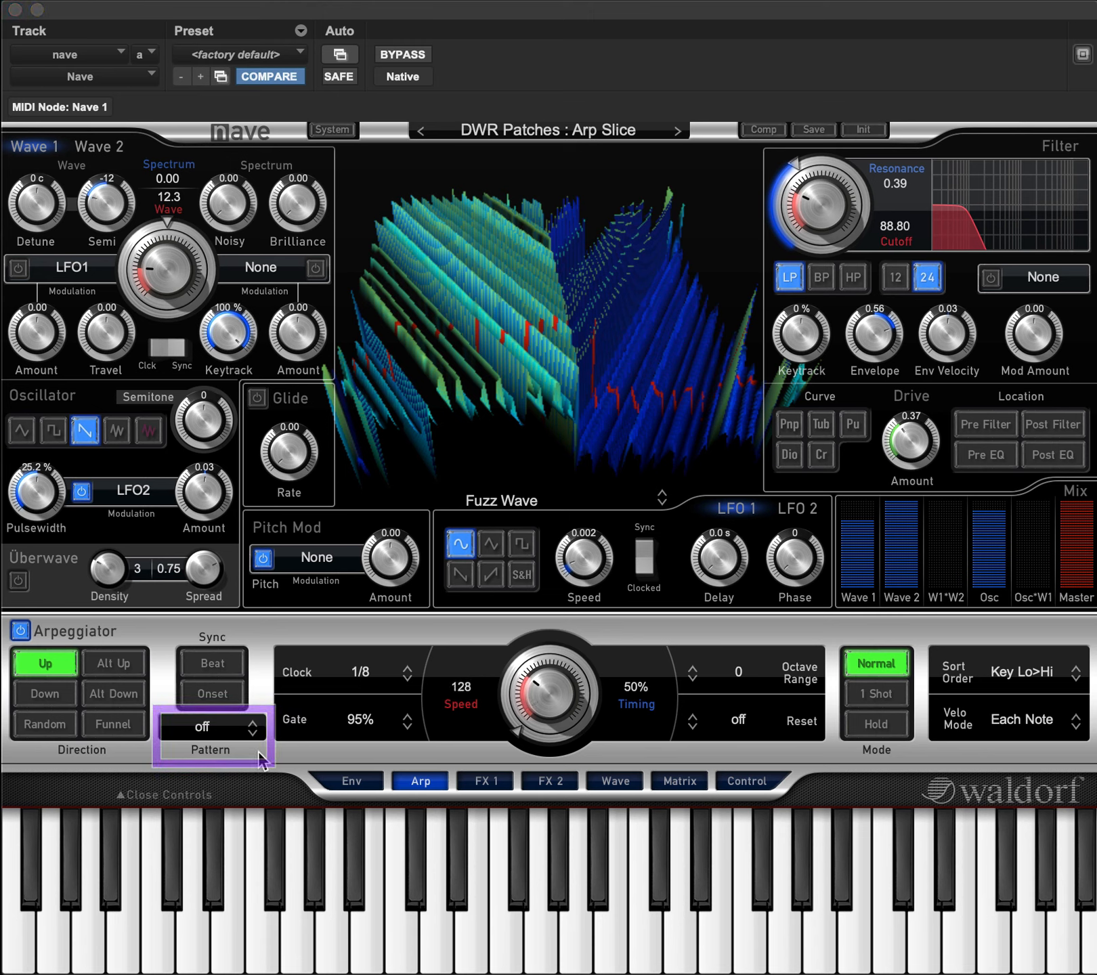
Try the arpeggiator patterns off, 1 ++, 1. + ++ ++ and 1. 1. ++ in turn
left_click(251, 730)
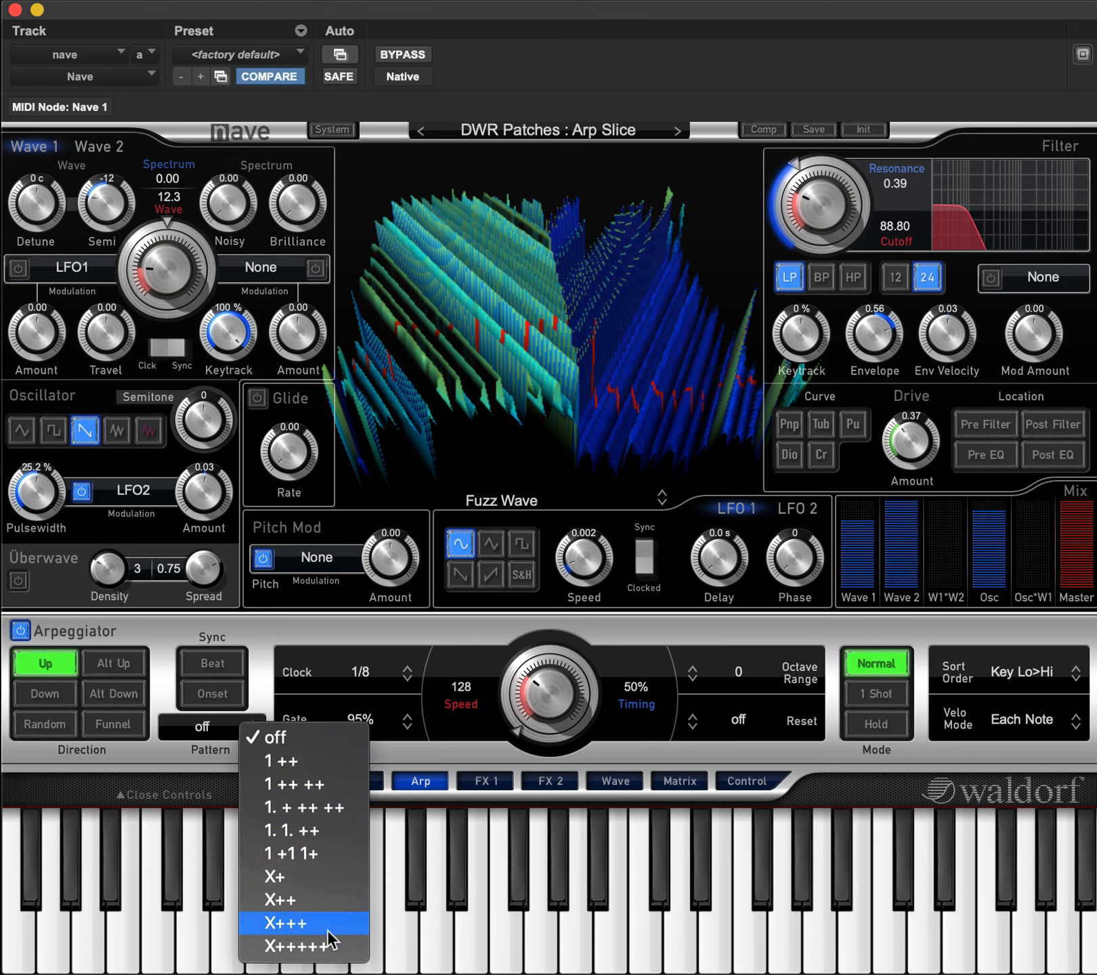
left_click(324, 738)
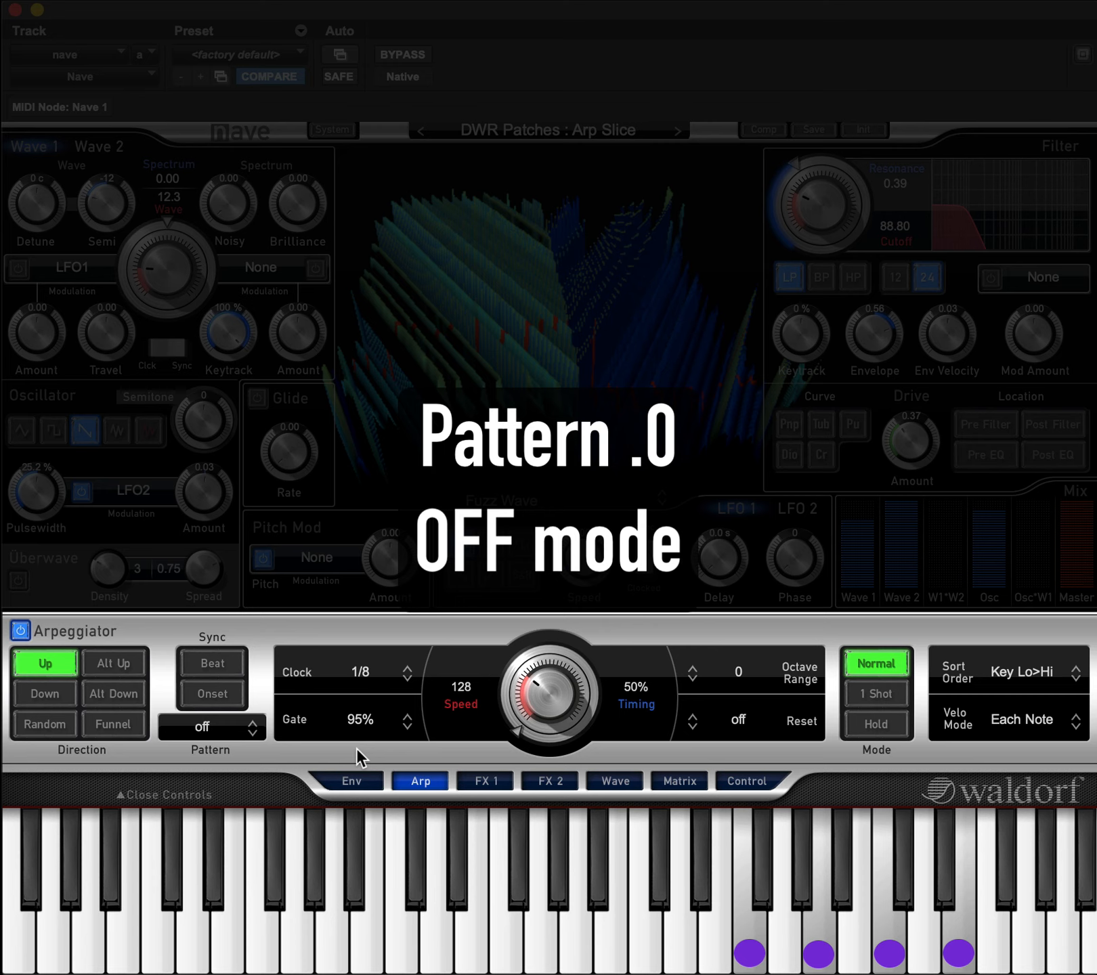
left_click(230, 726)
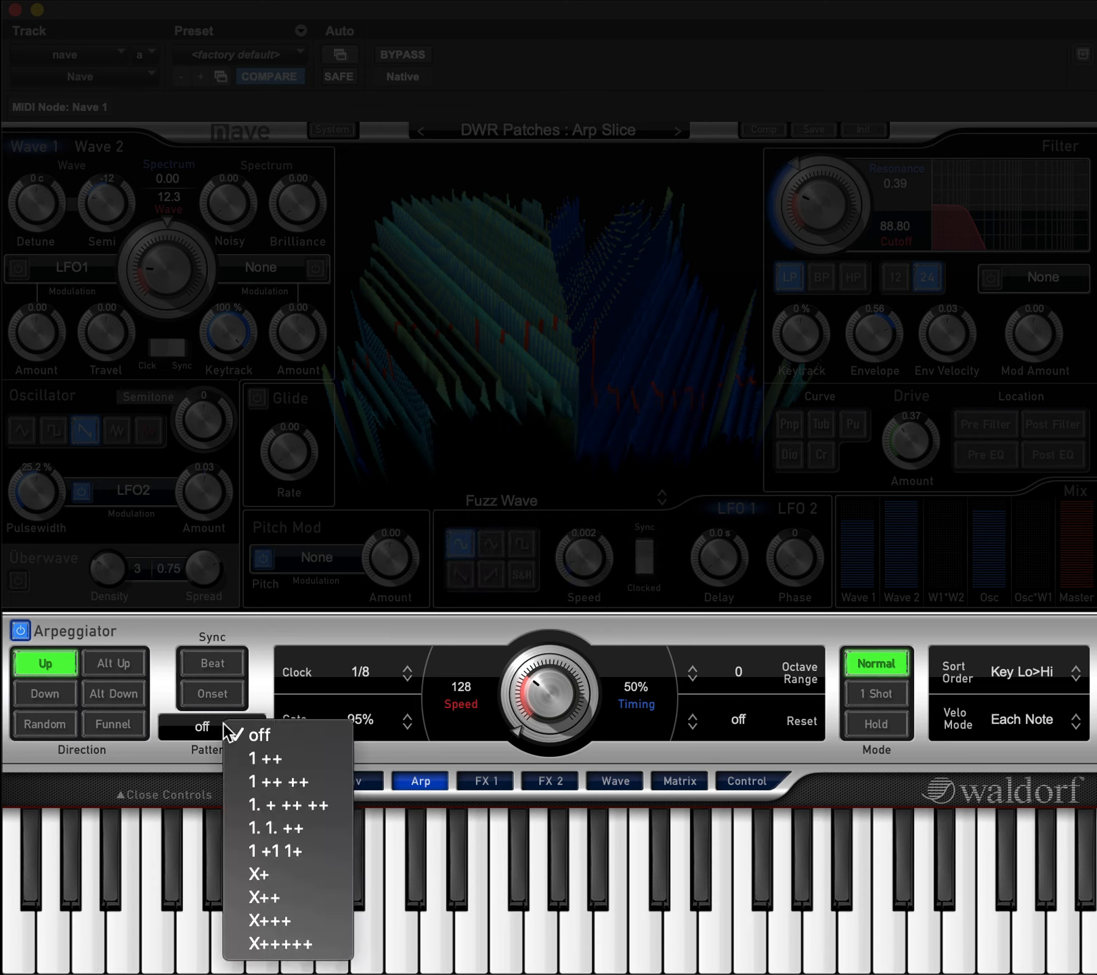
left_click(249, 759)
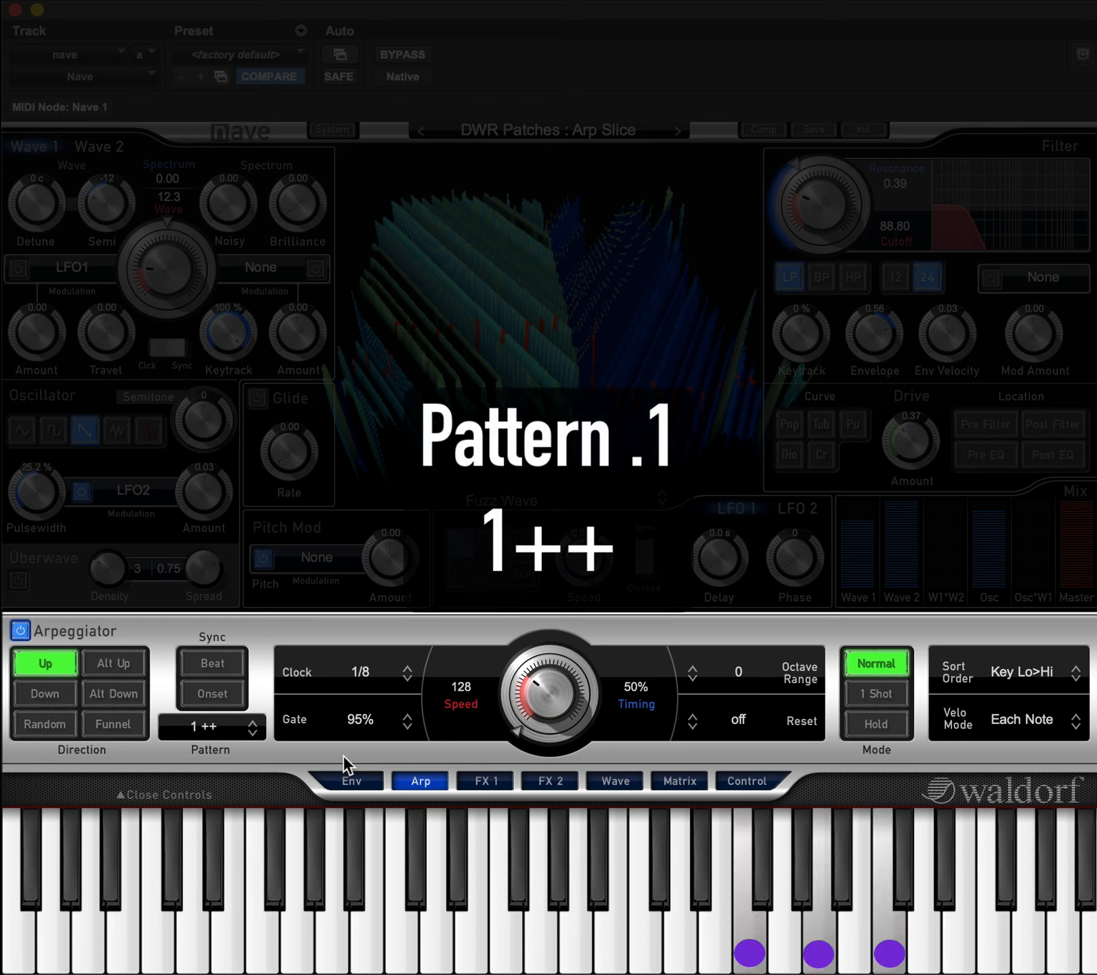
left_click(217, 727)
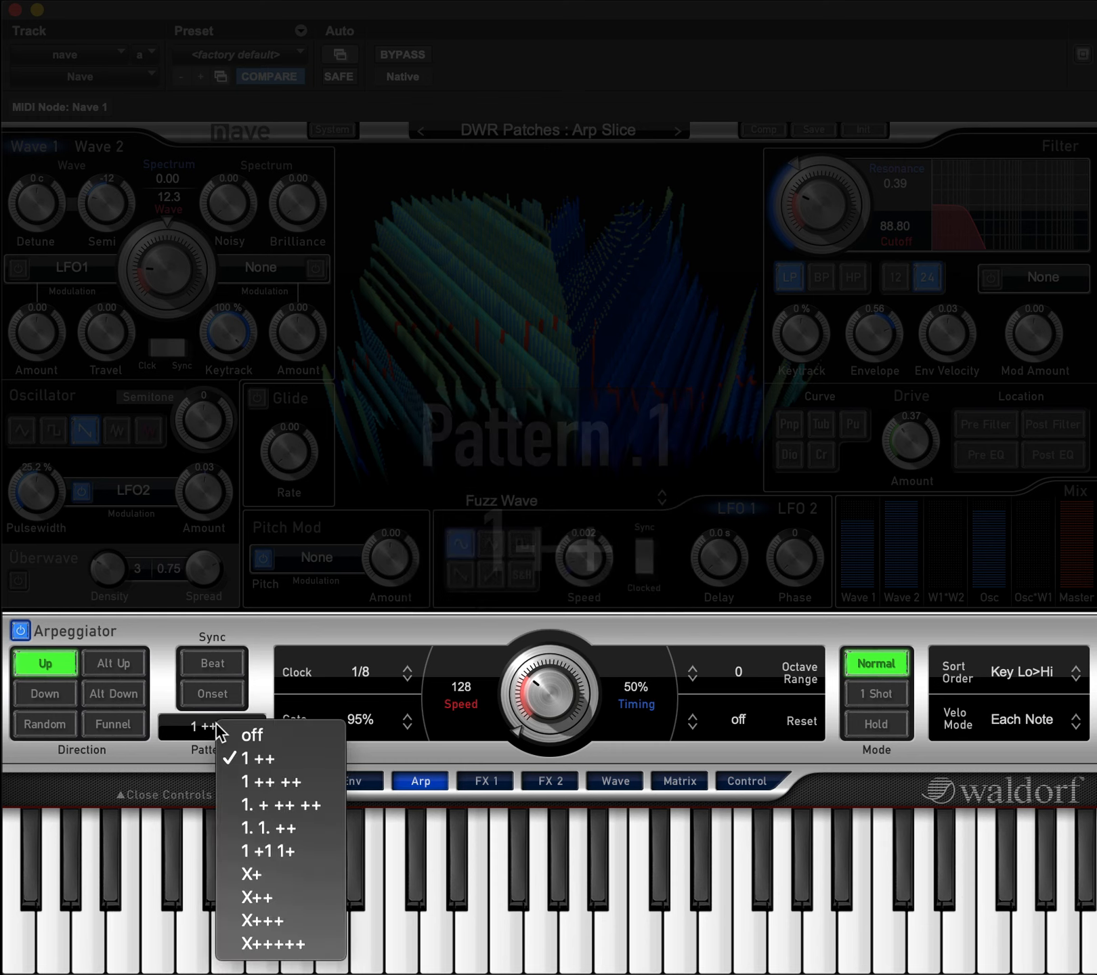
left_click(237, 806)
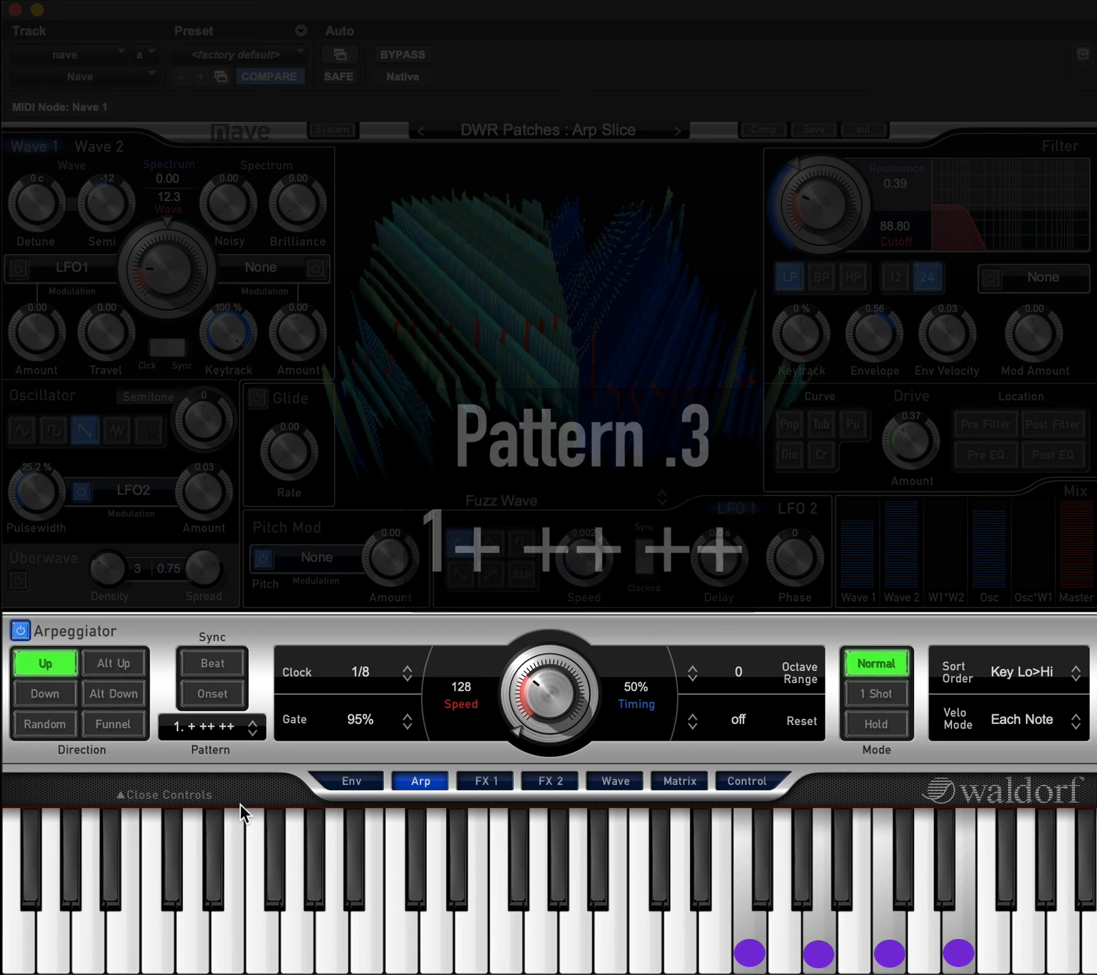
left_click(211, 729)
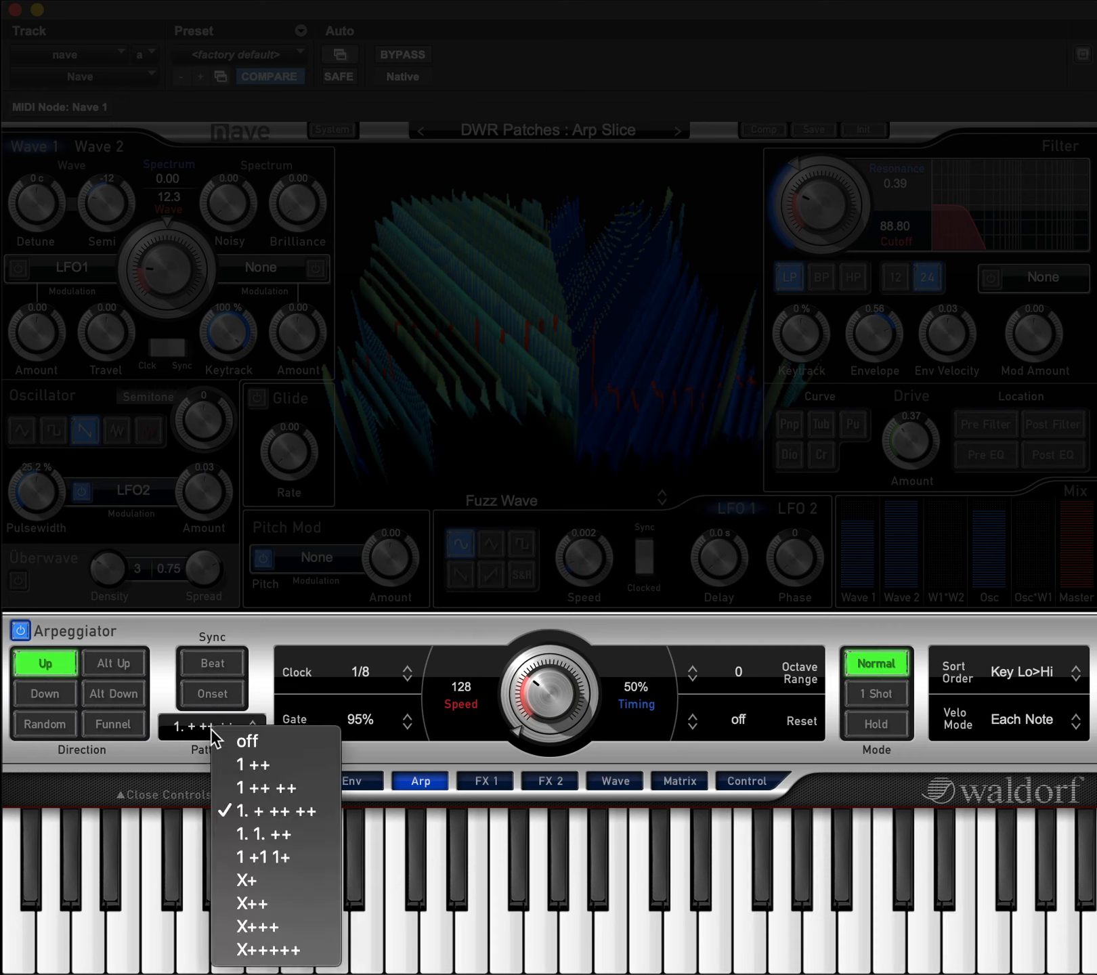
left_click(232, 834)
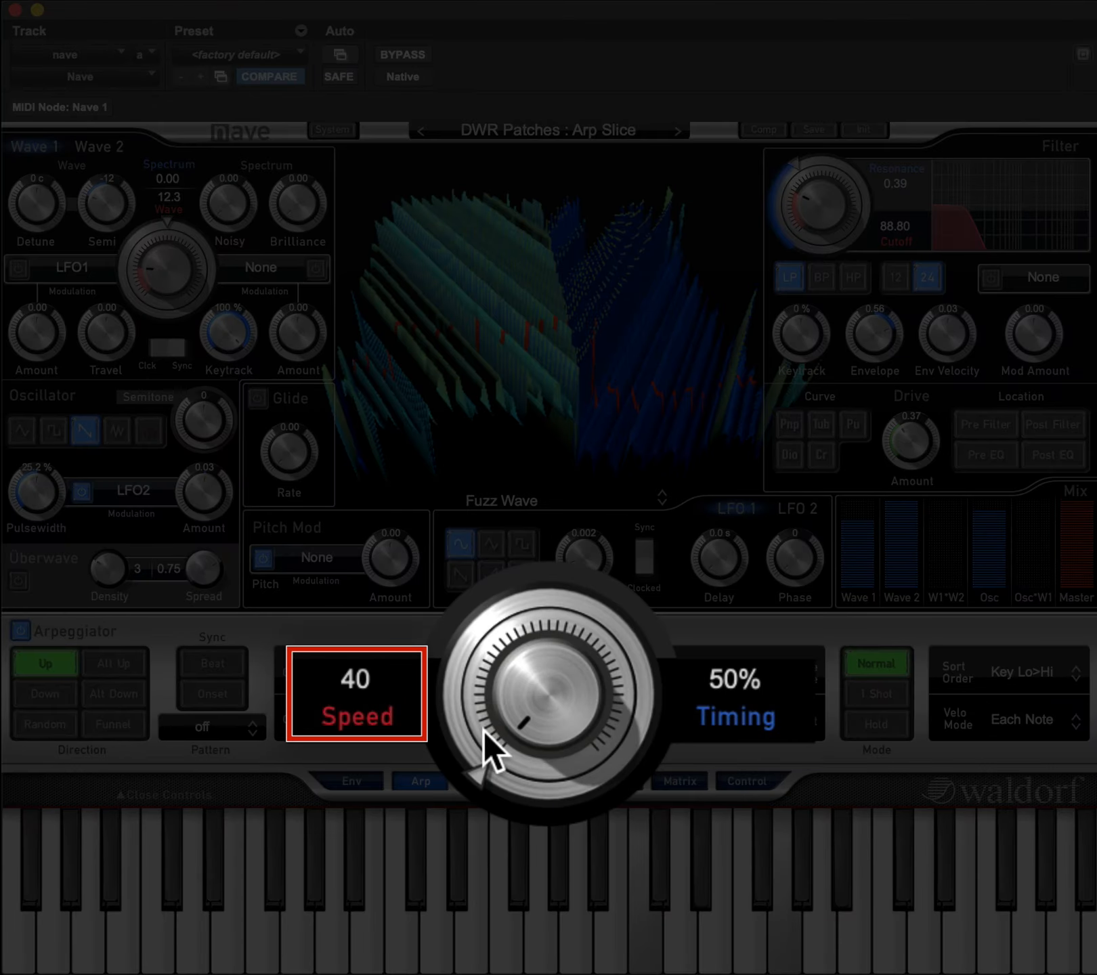
Sweep the arpeggiator speed up from its minimum and set the timing to 55%
left_click_drag(502, 730, 580, 162)
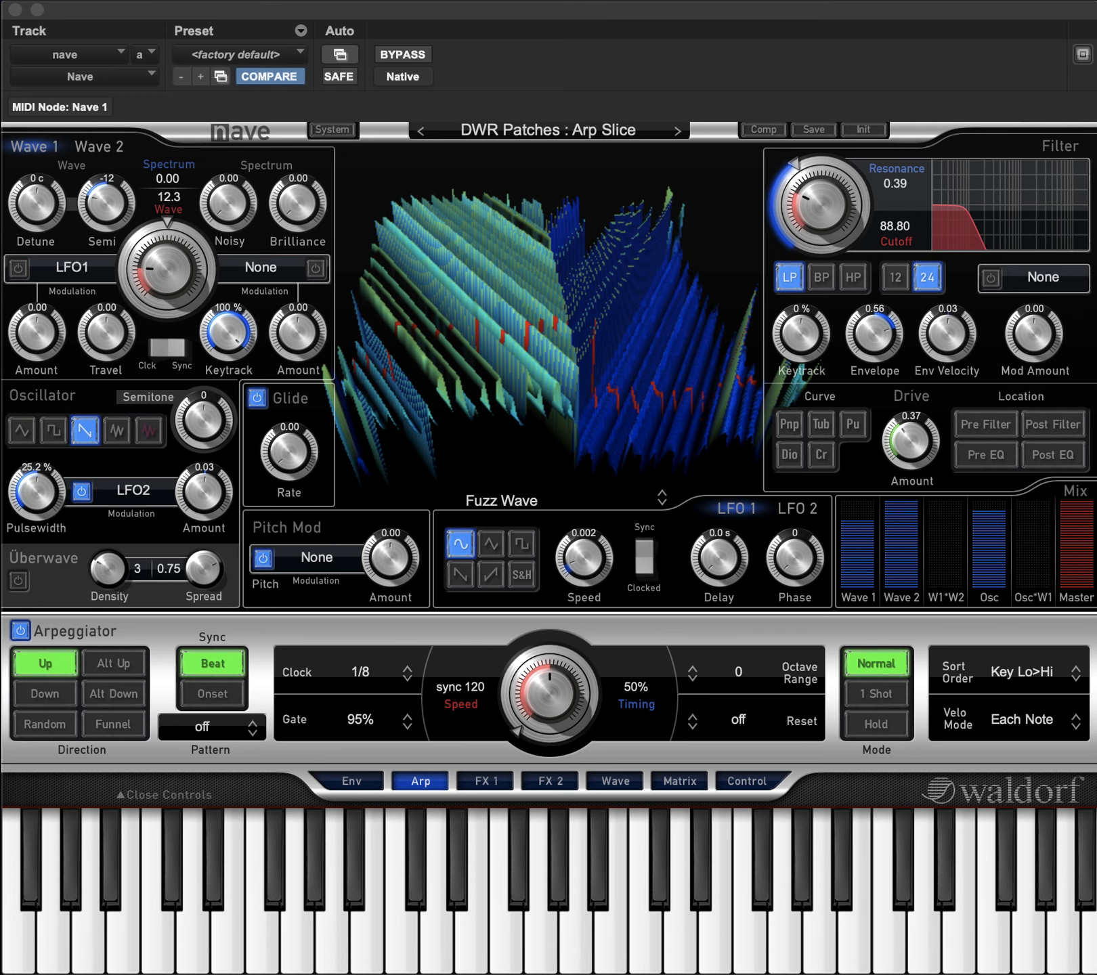
mouse_move(518, 730)
left_mouse_down()
mouse_move(519, 657)
mouse_move(519, 730)
left_mouse_up()
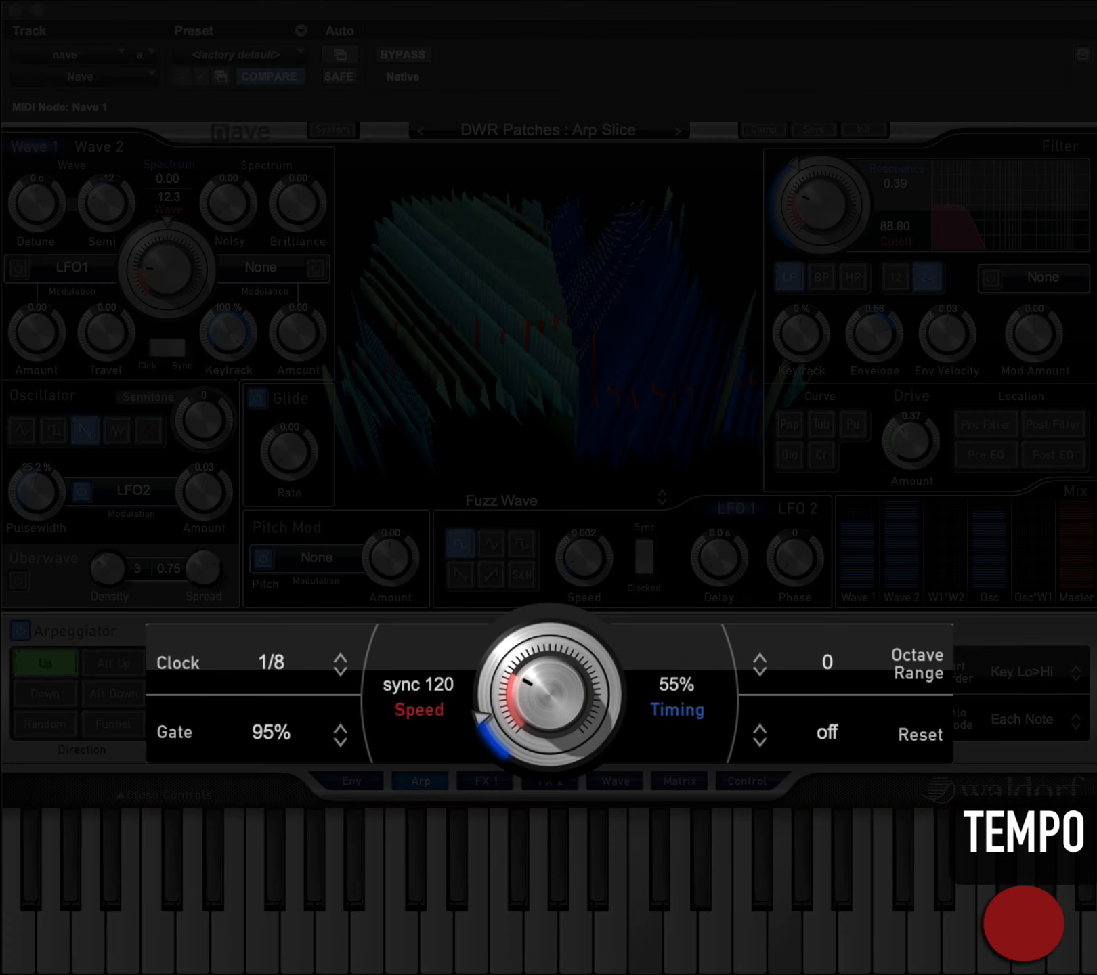
Step the arpeggiator clock through different note divisions, including 1/16 and 1/8T
left_click(341, 672)
left_click(342, 672)
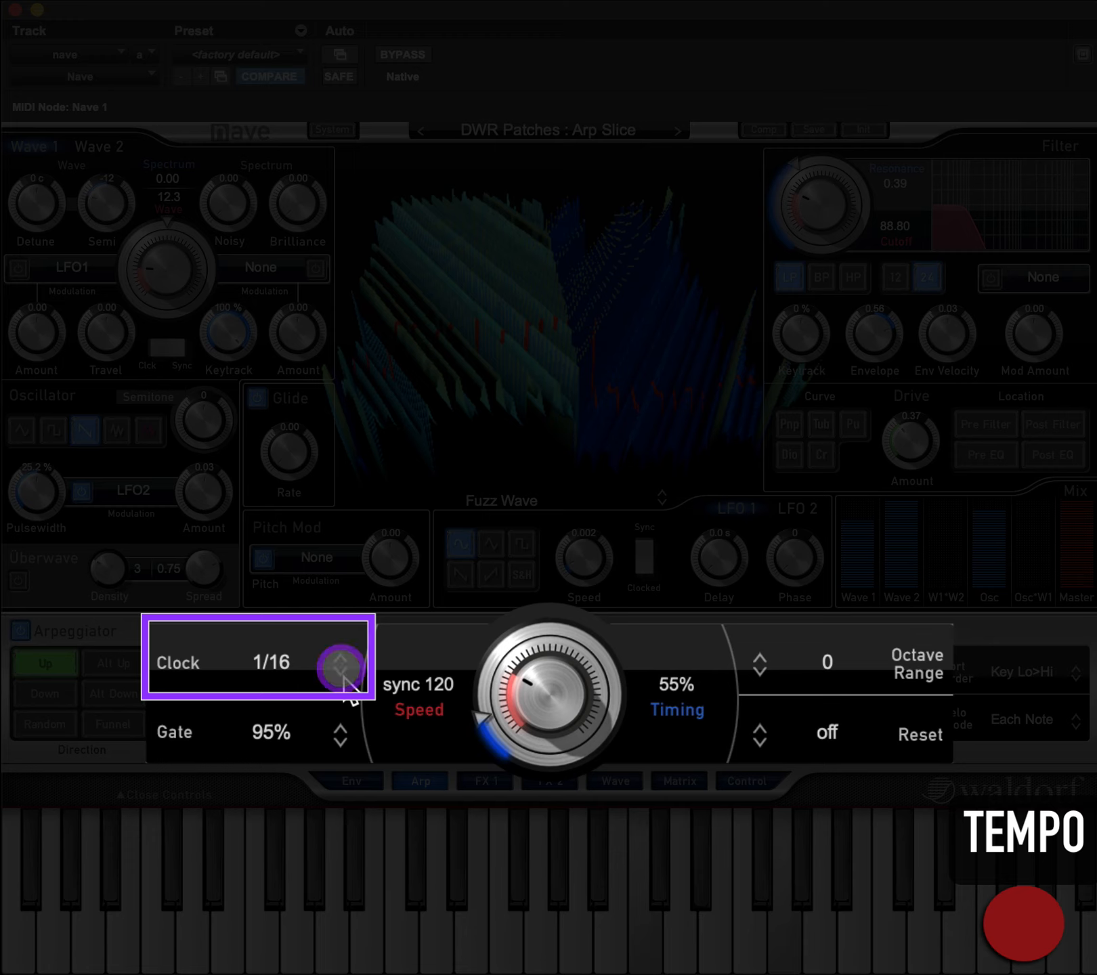
left_click(342, 673)
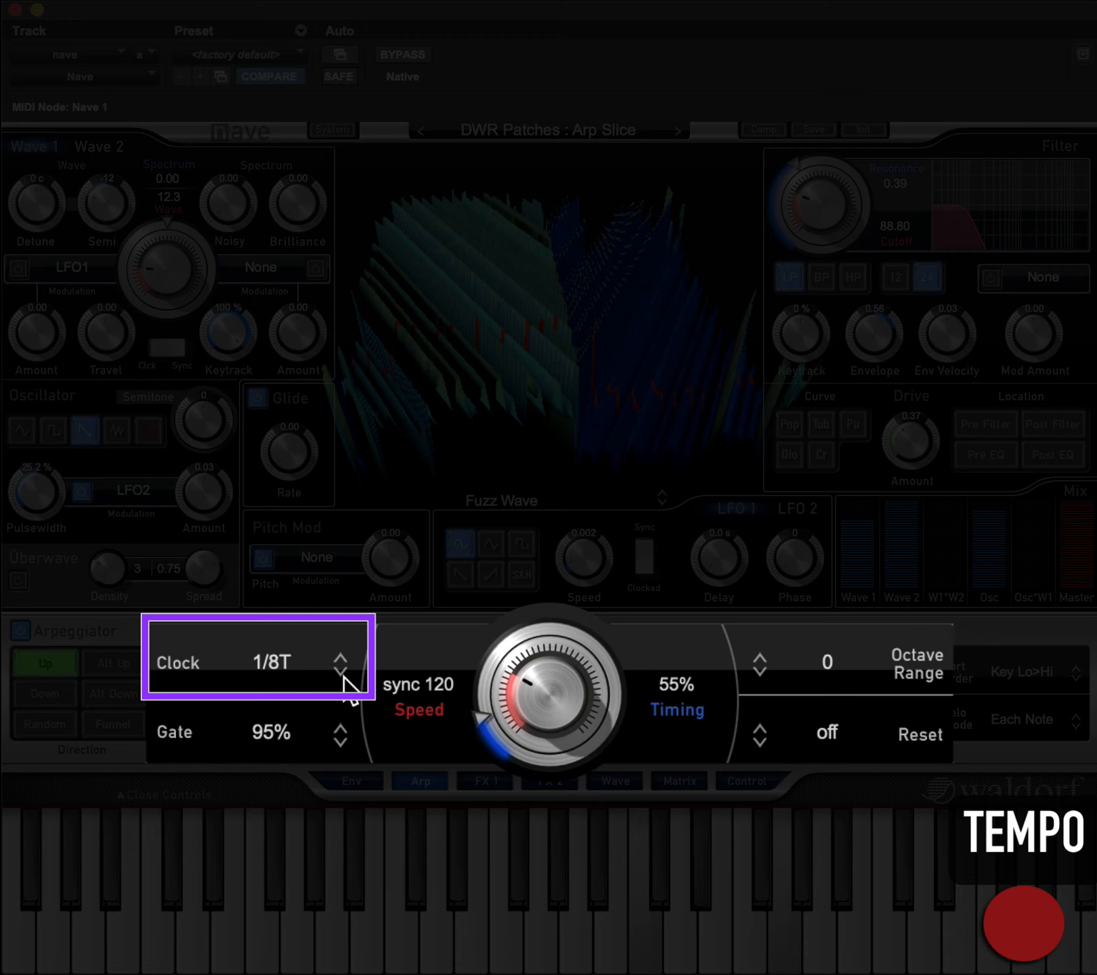
left_click(342, 673)
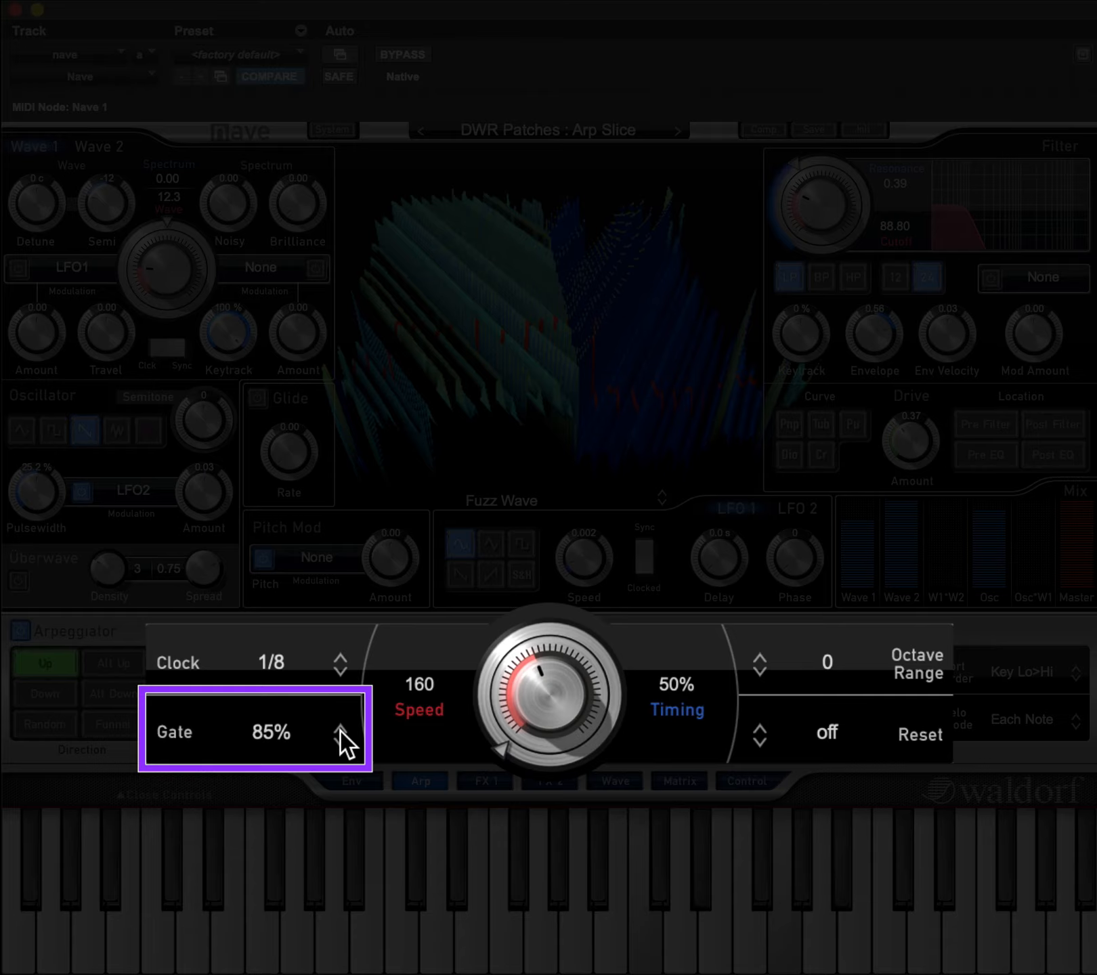
Lower the arpeggiator's gate to 5% and raise it back to 95%
left_click(339, 729)
left_click(339, 730)
left_click(339, 730)
left_click(340, 729)
left_click(339, 729)
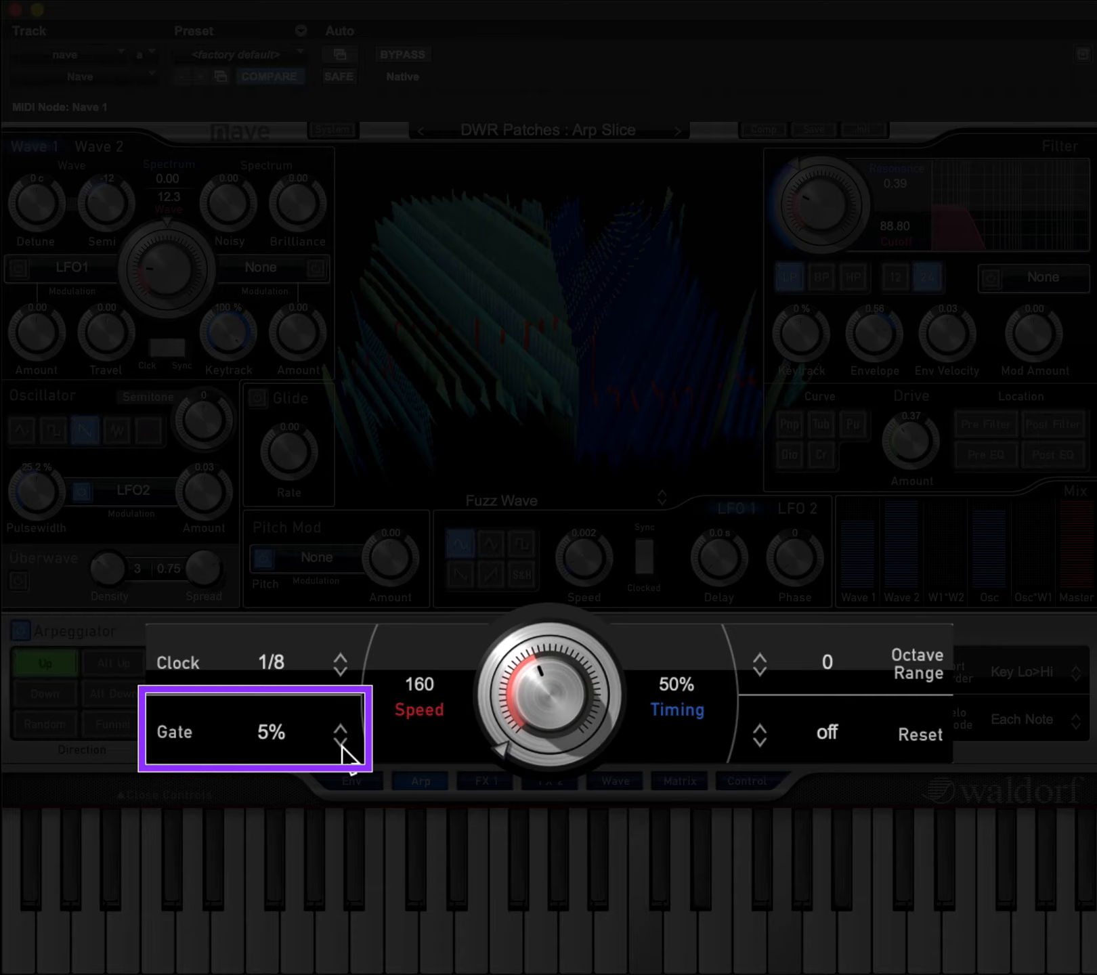
left_click(341, 745)
left_click(342, 745)
left_click(342, 745)
left_click(341, 745)
left_click(341, 745)
left_click(342, 745)
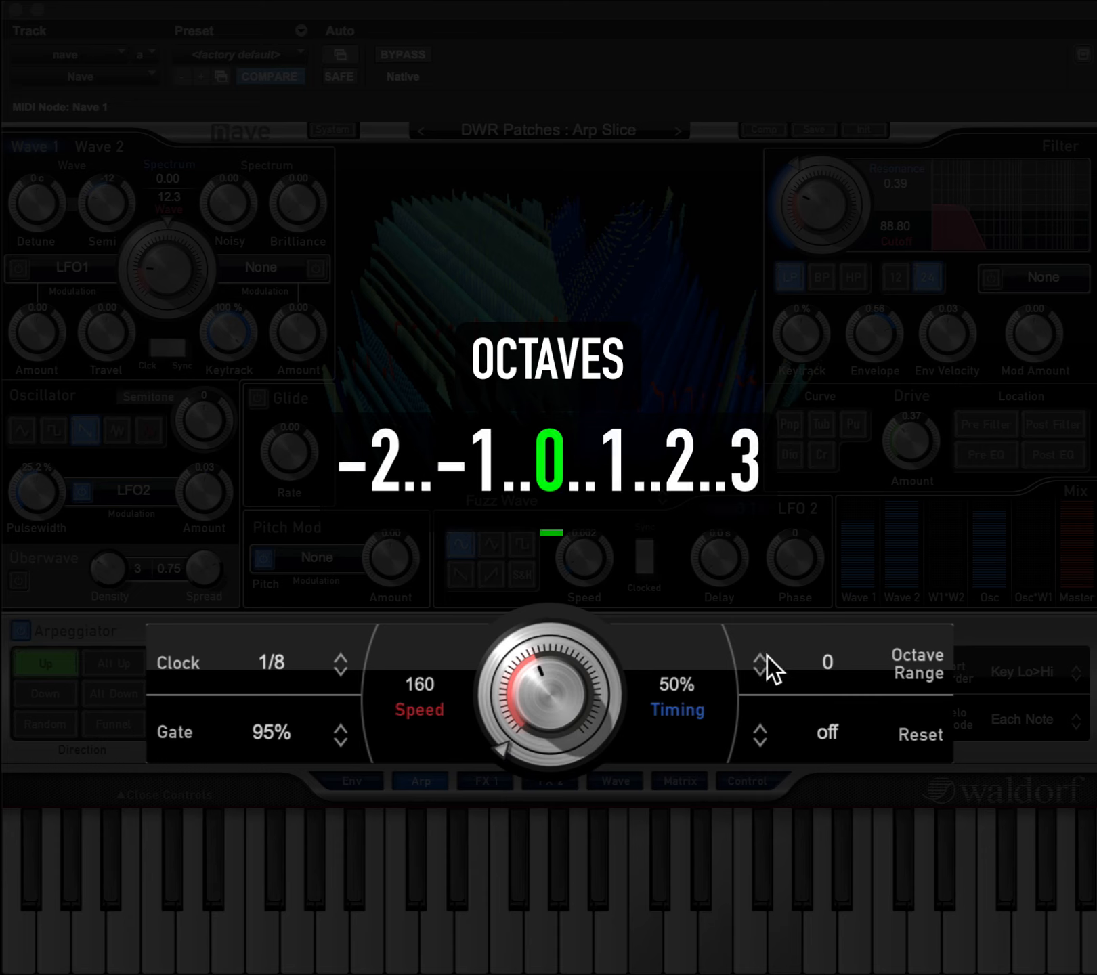
Step the arpeggiator's octave range through 0..1, 0..1..2, 0..1..2..3, -1..0 and the following option
left_click(761, 663)
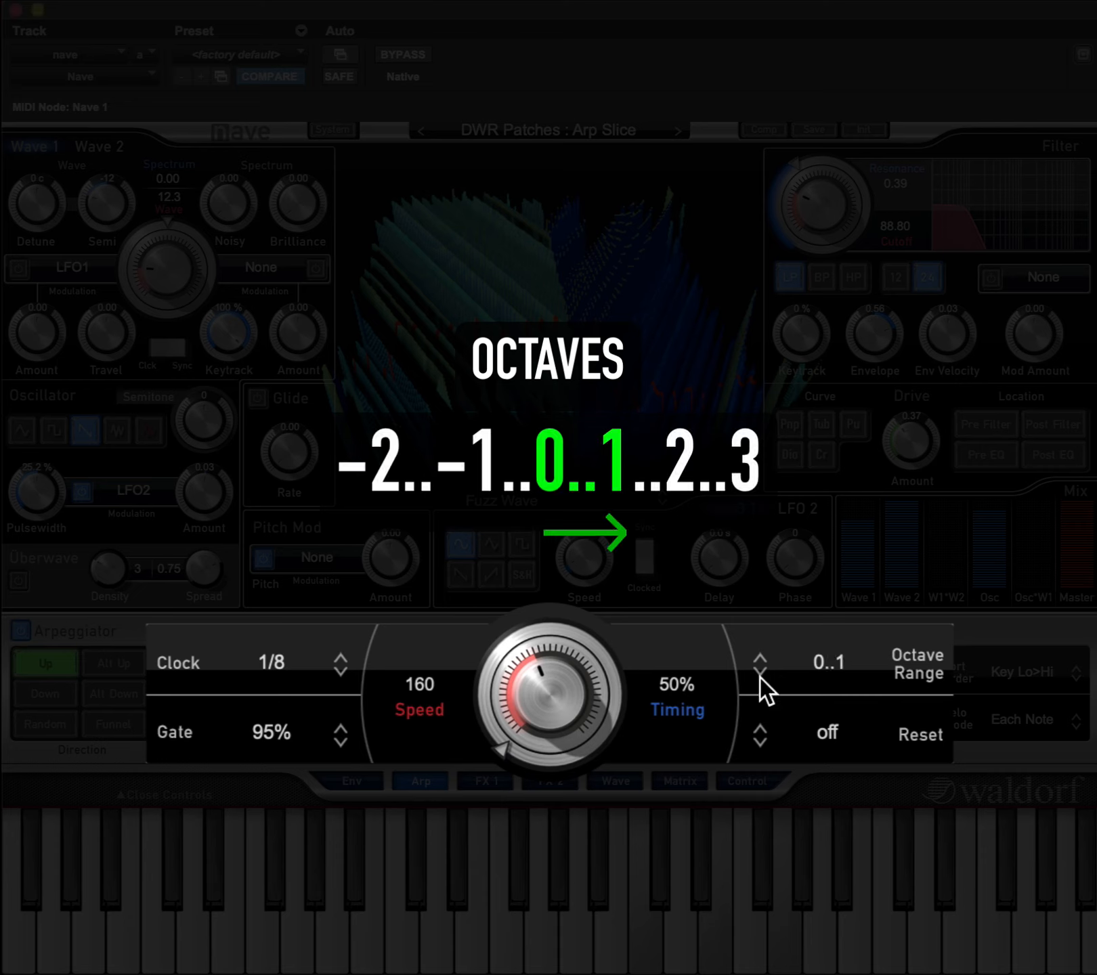
left_click(760, 677)
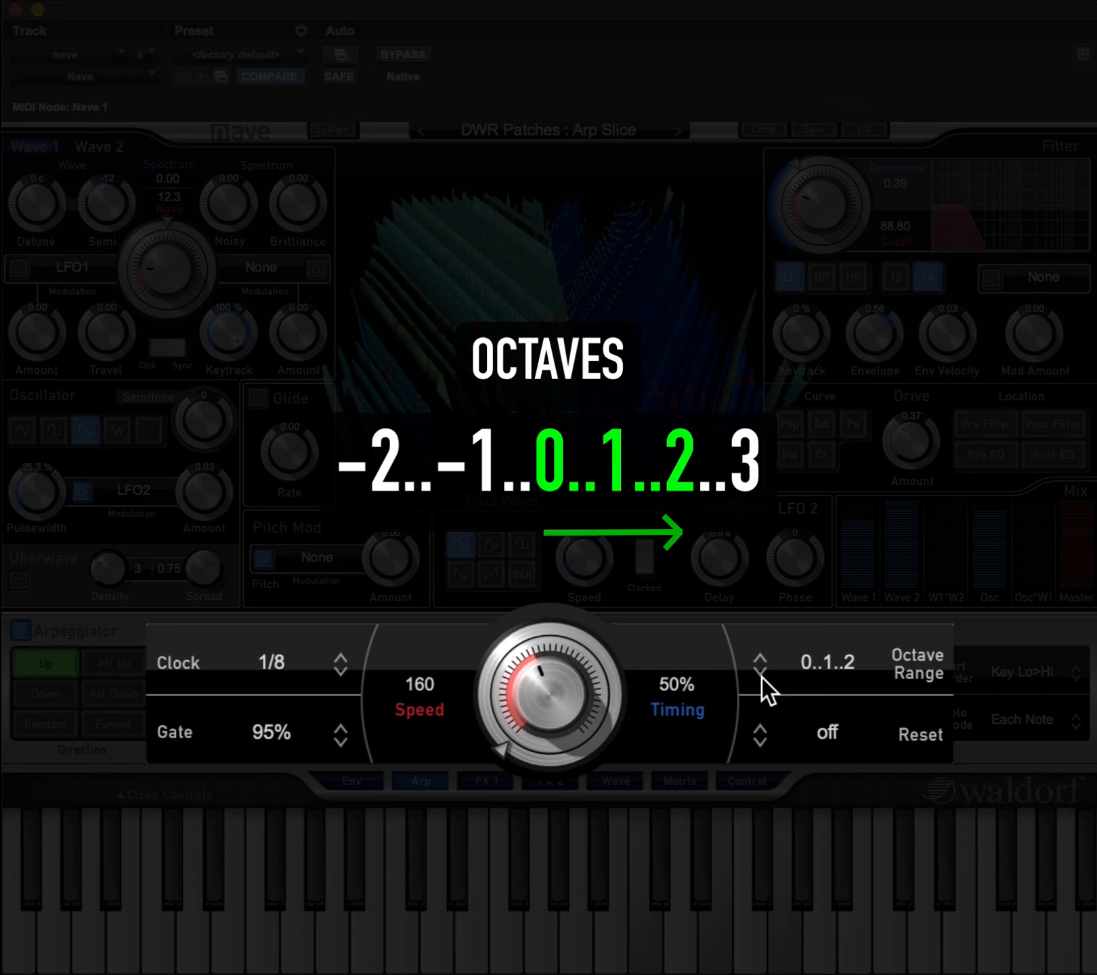
left_click(761, 676)
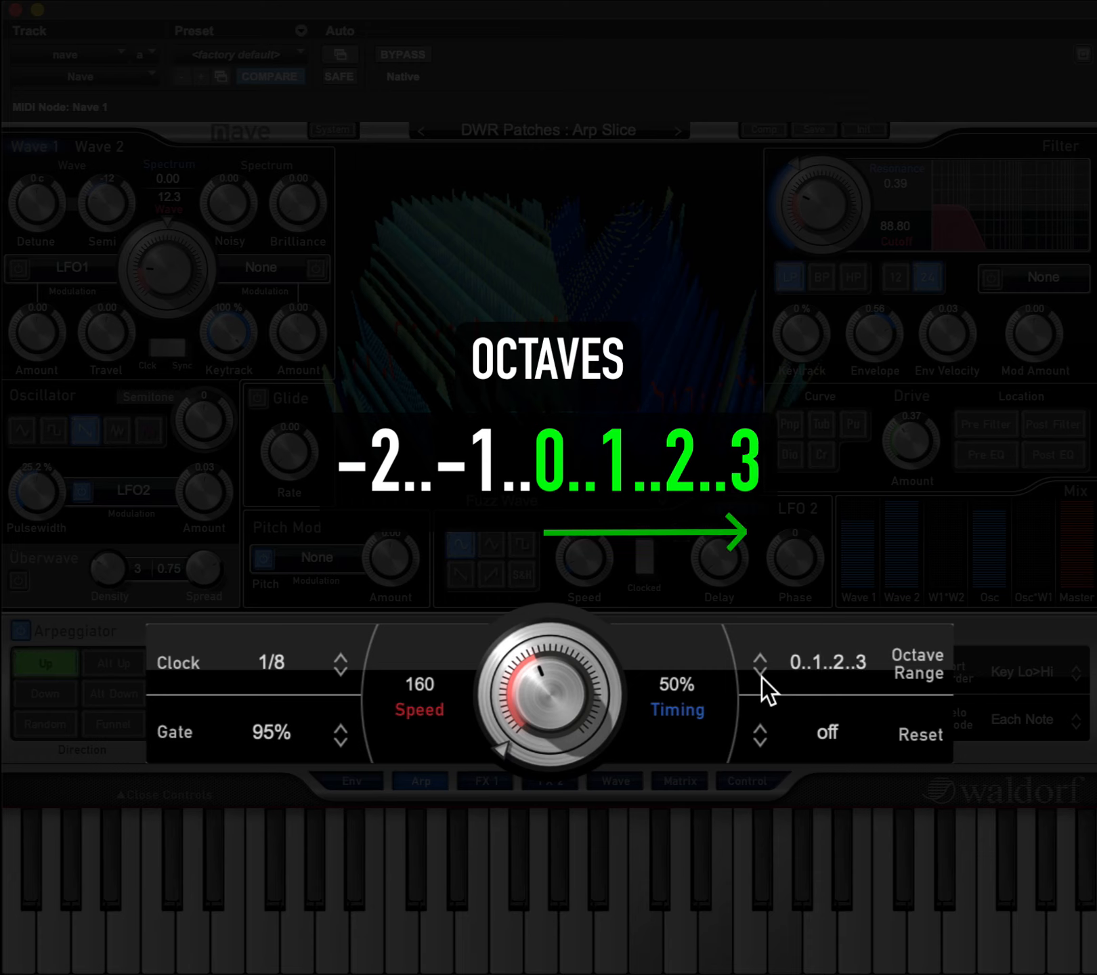
left_click(761, 677)
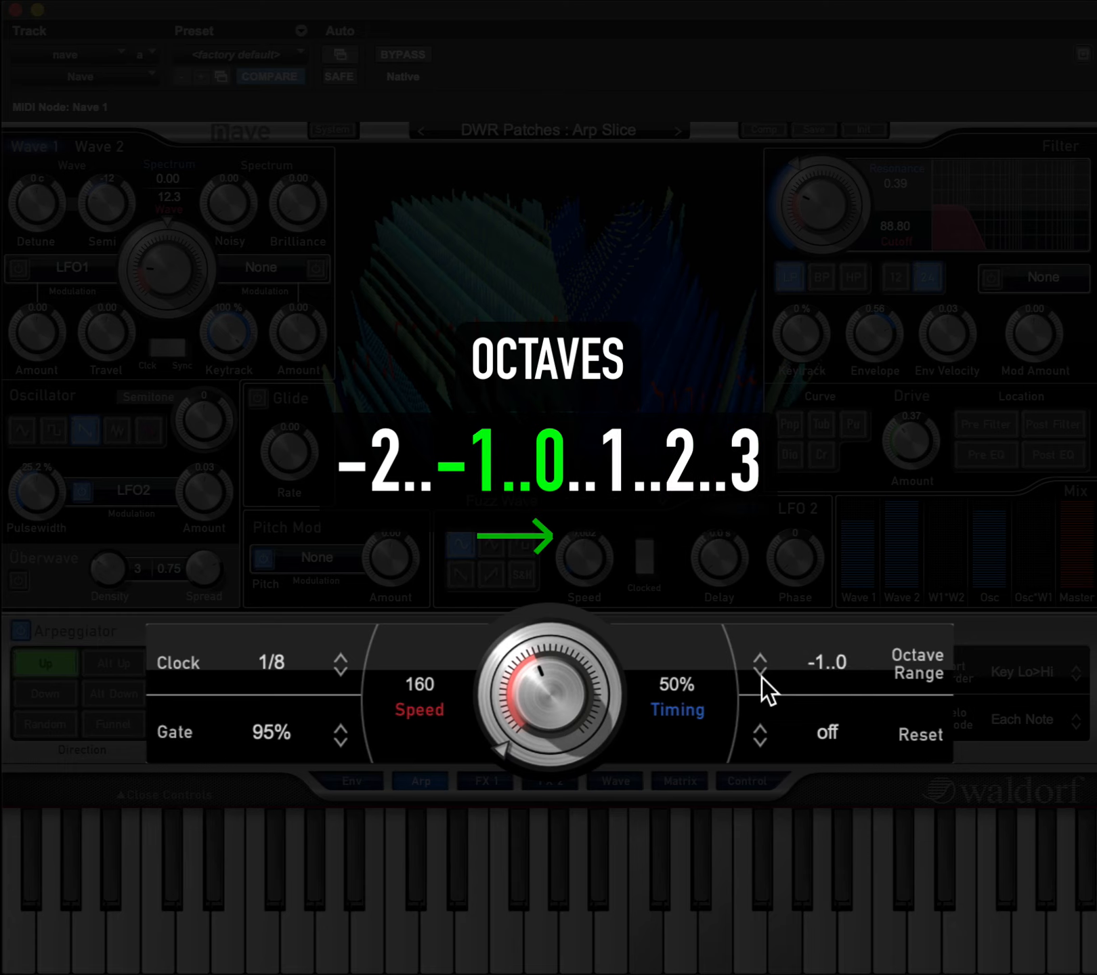
left_click(761, 677)
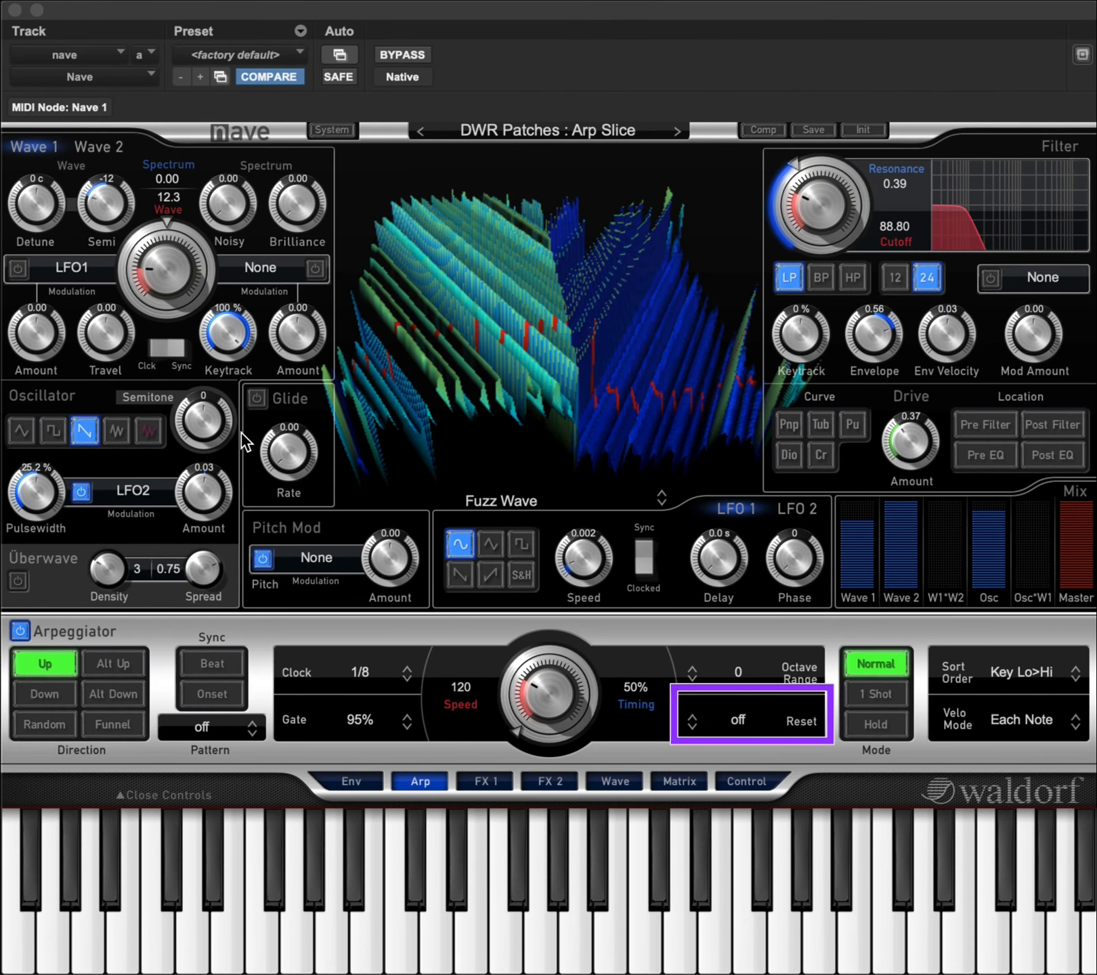
Set the arpeggiator's Reset value to 2
left_click(691, 727)
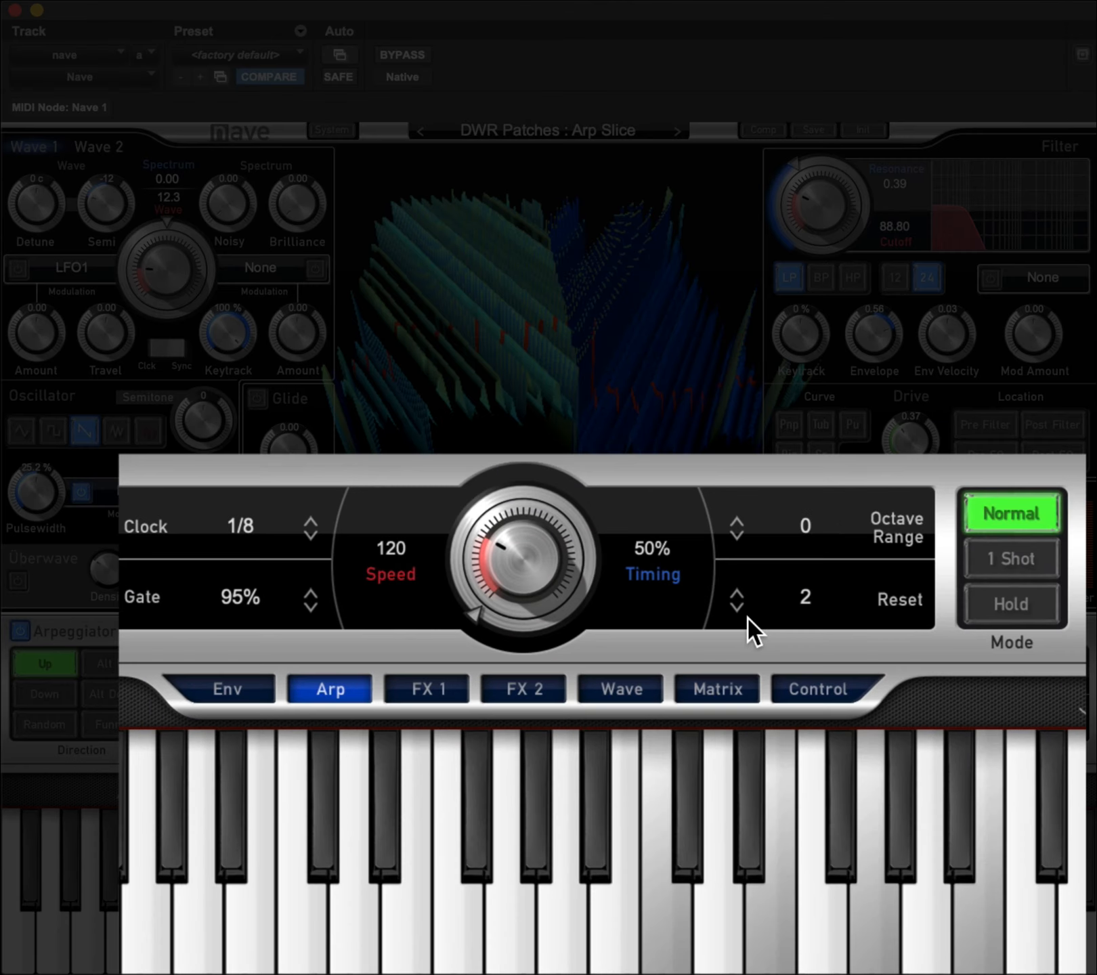
Raise the arpeggiator's Reset value step by step from 3 to 6 and on to the following value
left_click(737, 613)
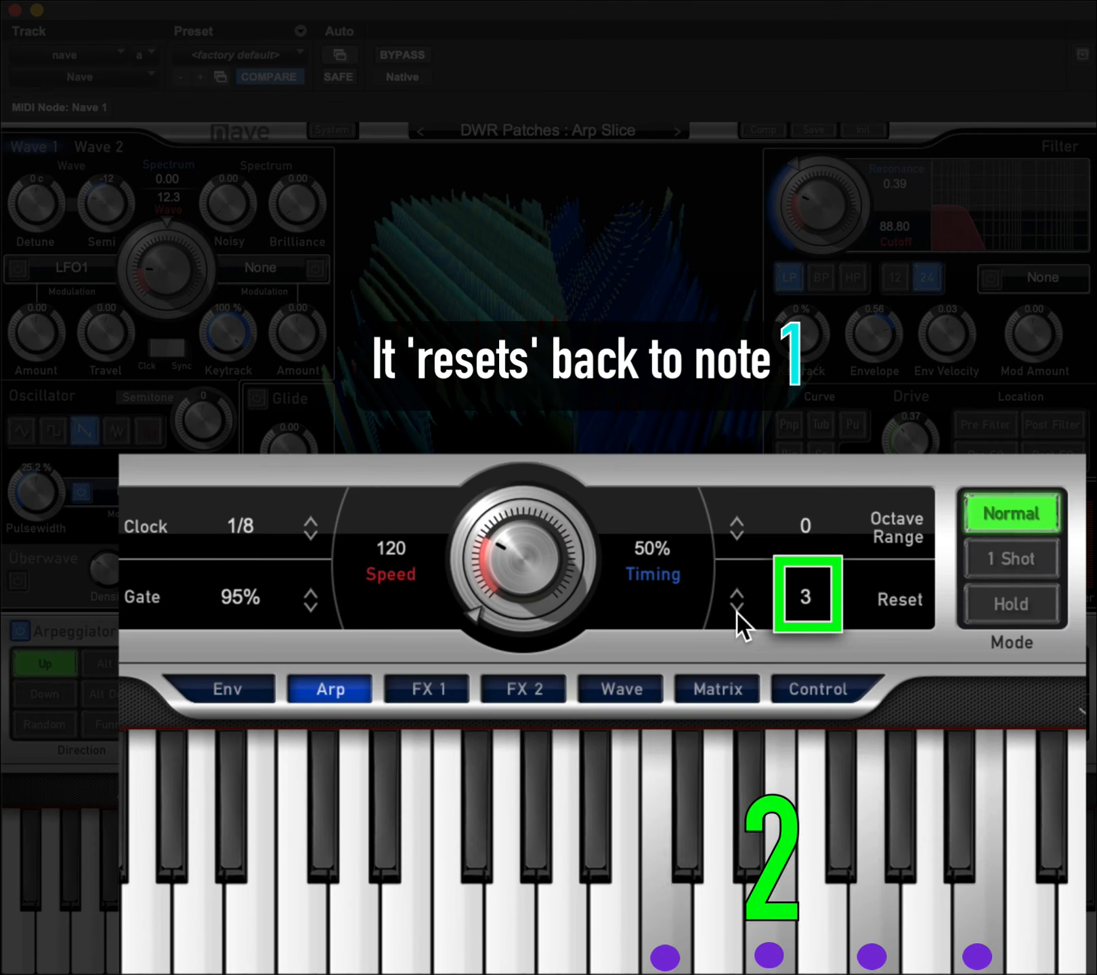
left_click(739, 617)
left_click(739, 617)
left_click(739, 617)
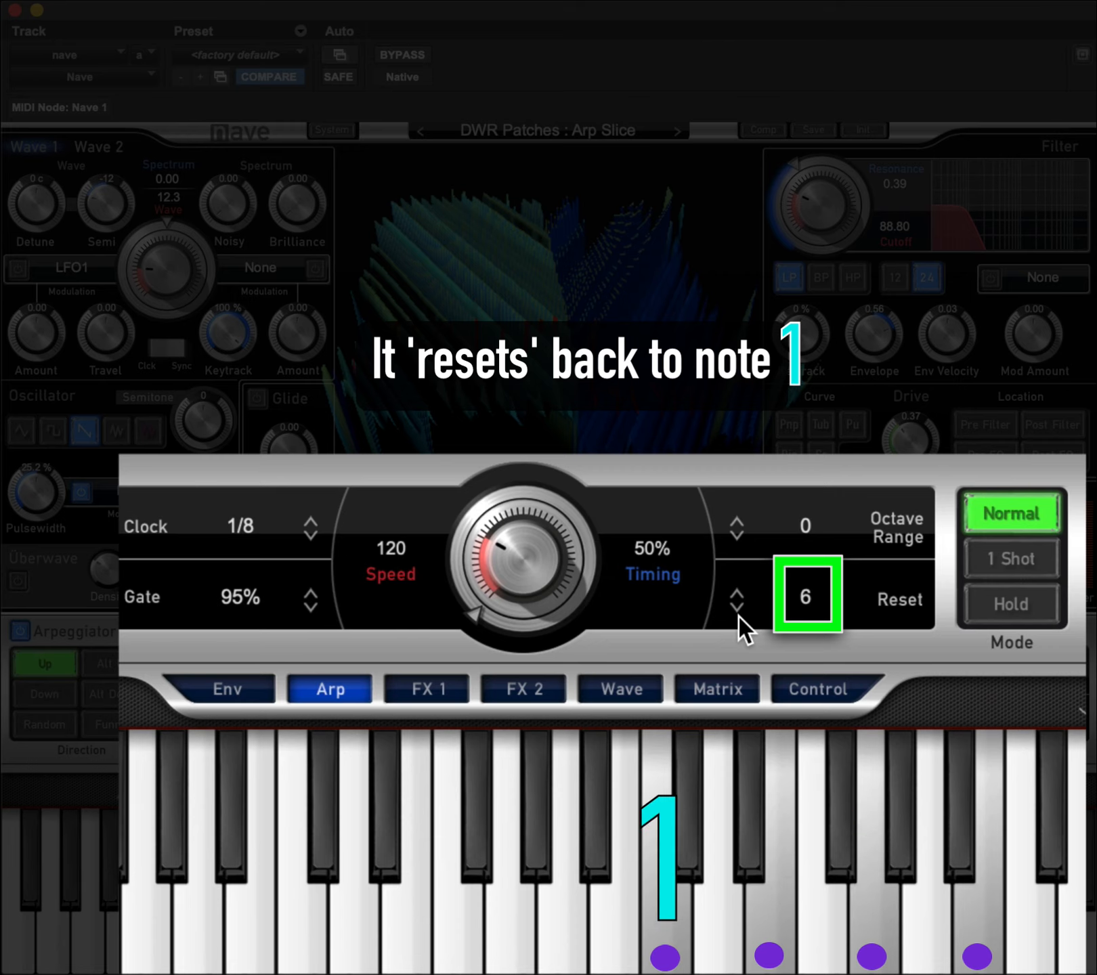
left_click(739, 617)
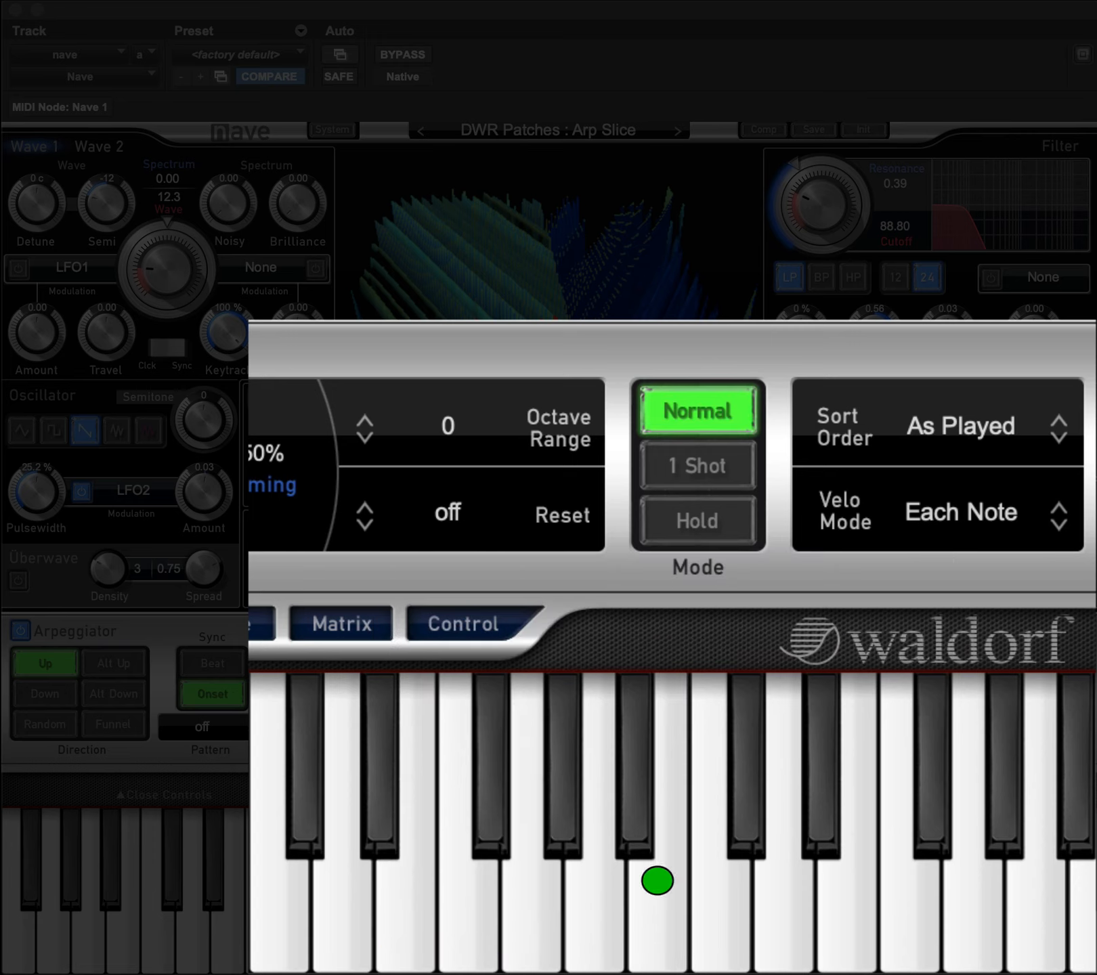
Step the arpeggiator's Sort Order through Reverse, Key Lo>Hi, Key Hi>Lo, Velo Lo>Hi and Velo Hi>Lo, ending on Chord
left_click(1058, 441)
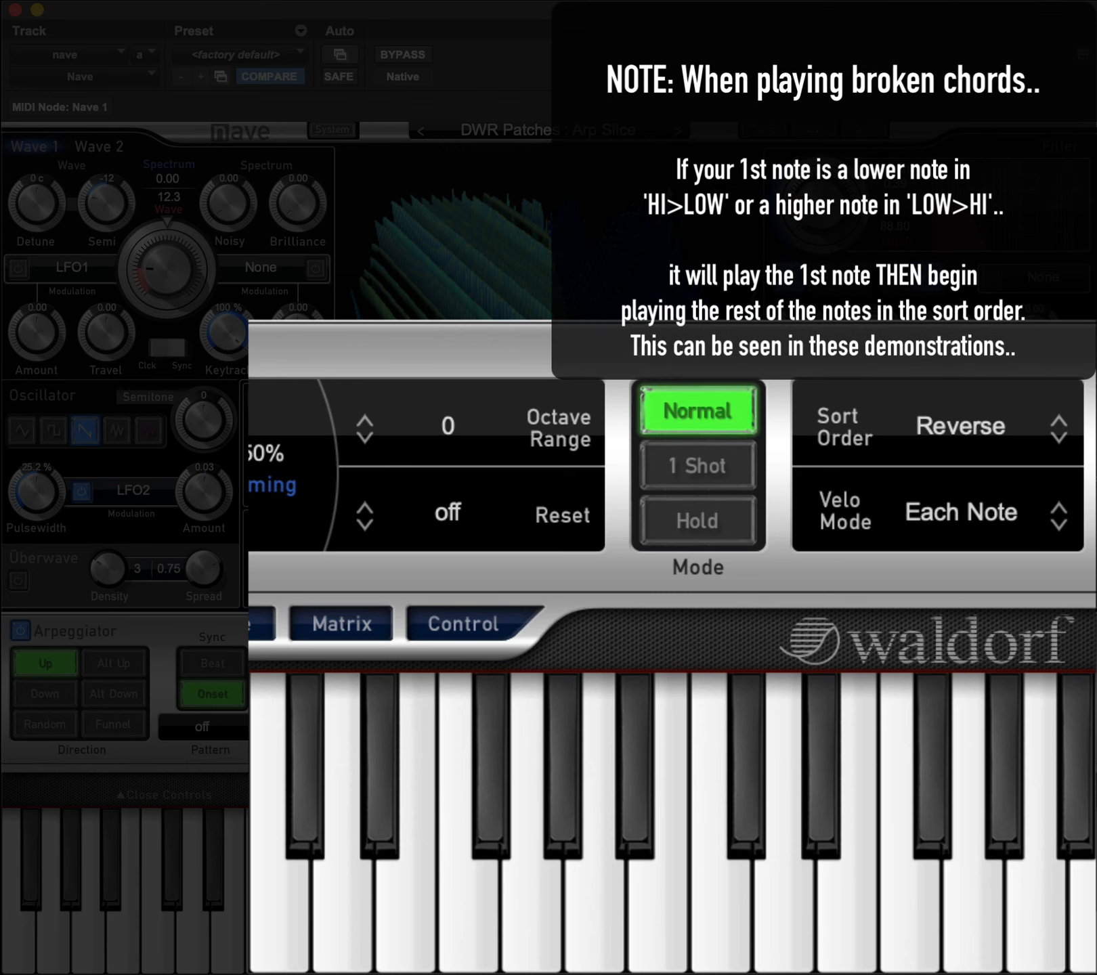
left_click(1057, 439)
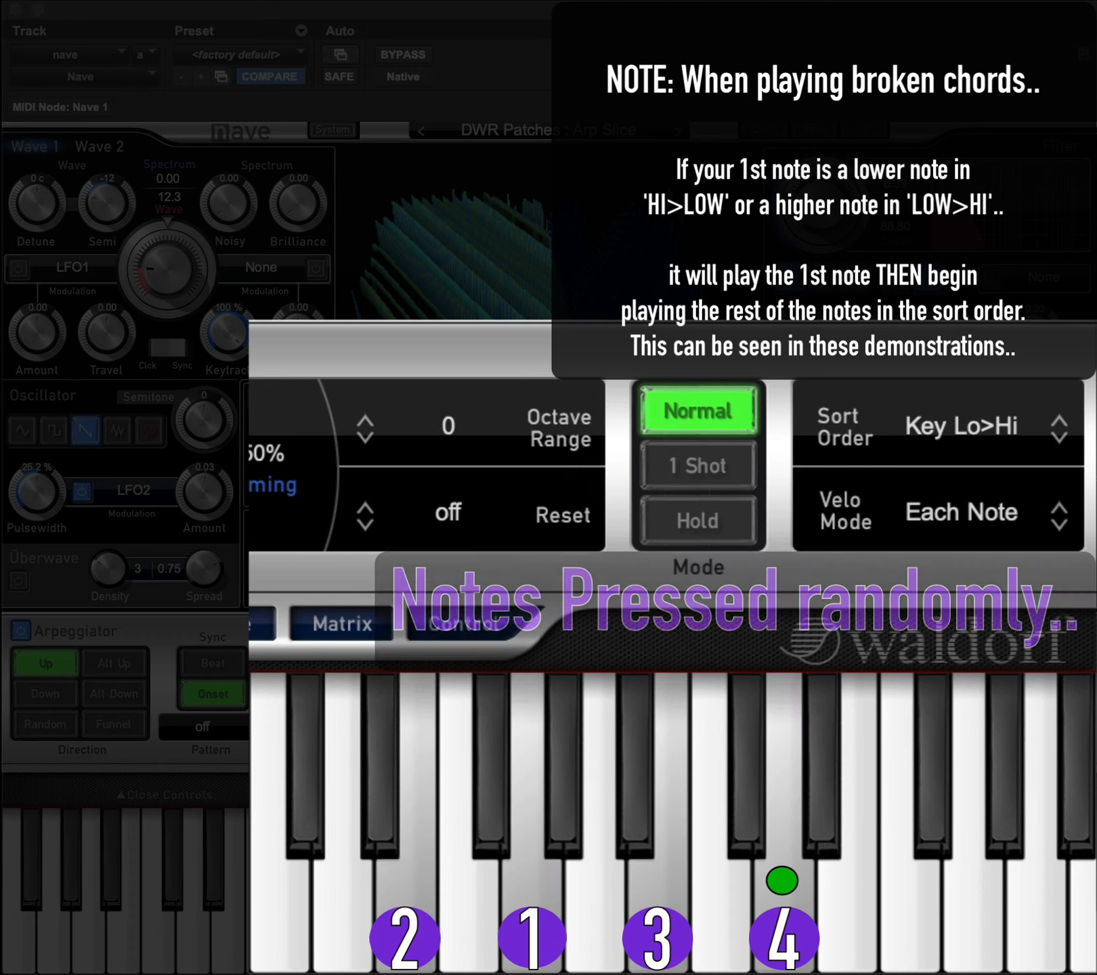
left_click(1063, 442)
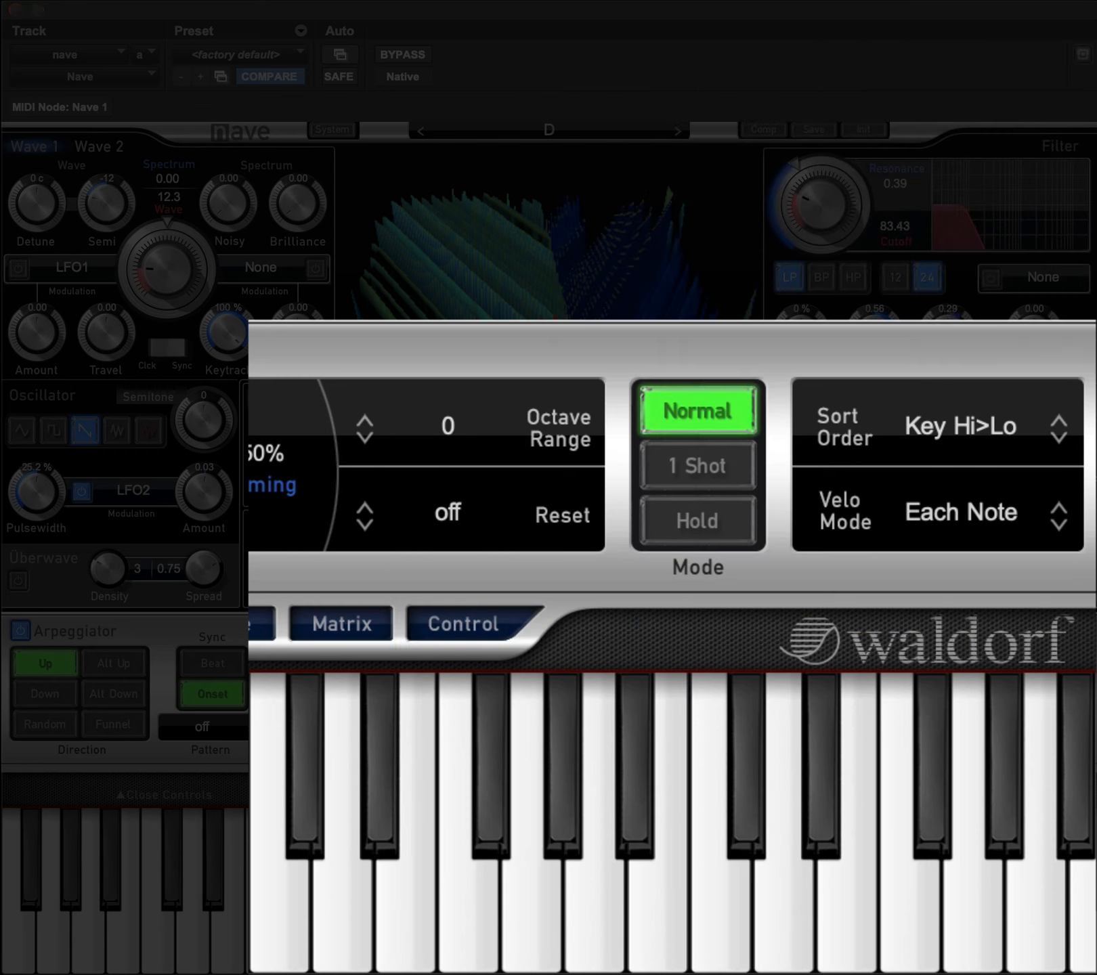
left_click(1059, 439)
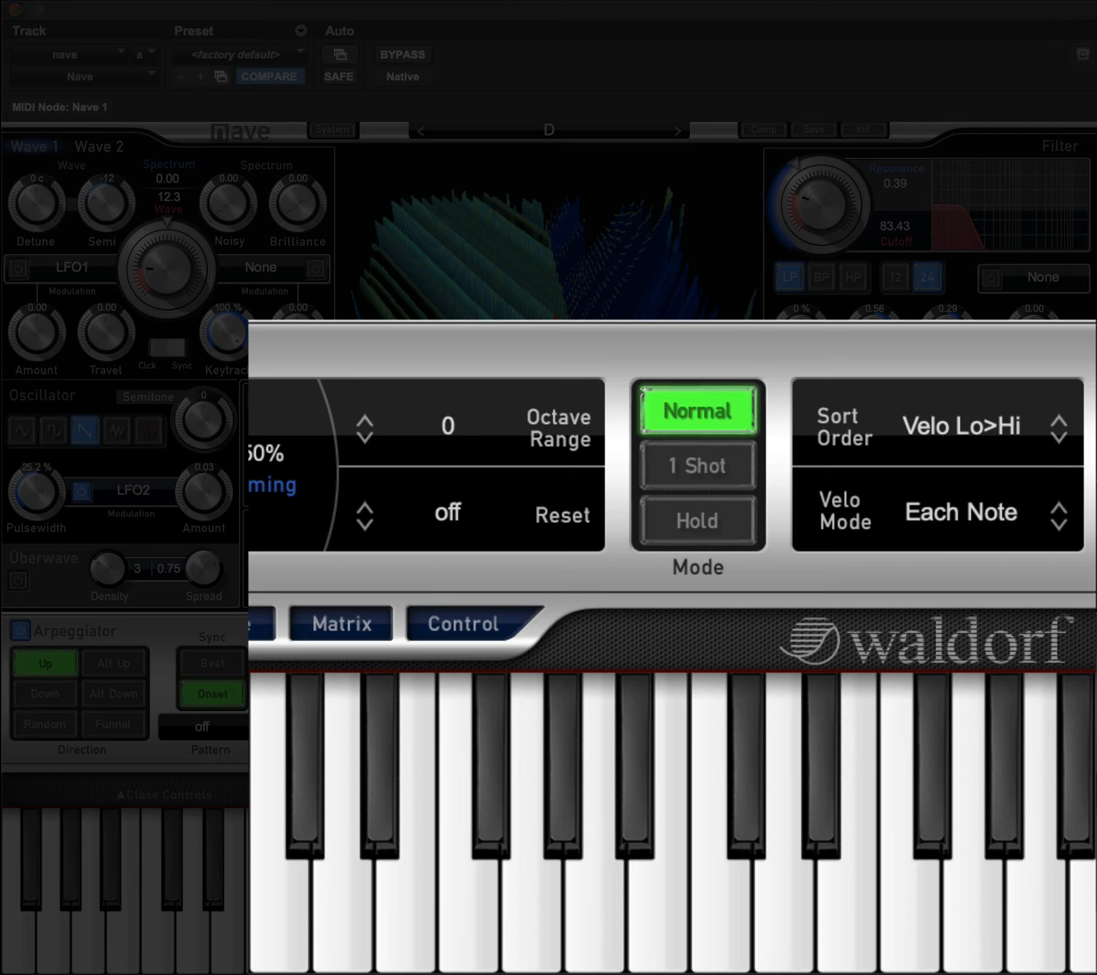
left_click(1058, 437)
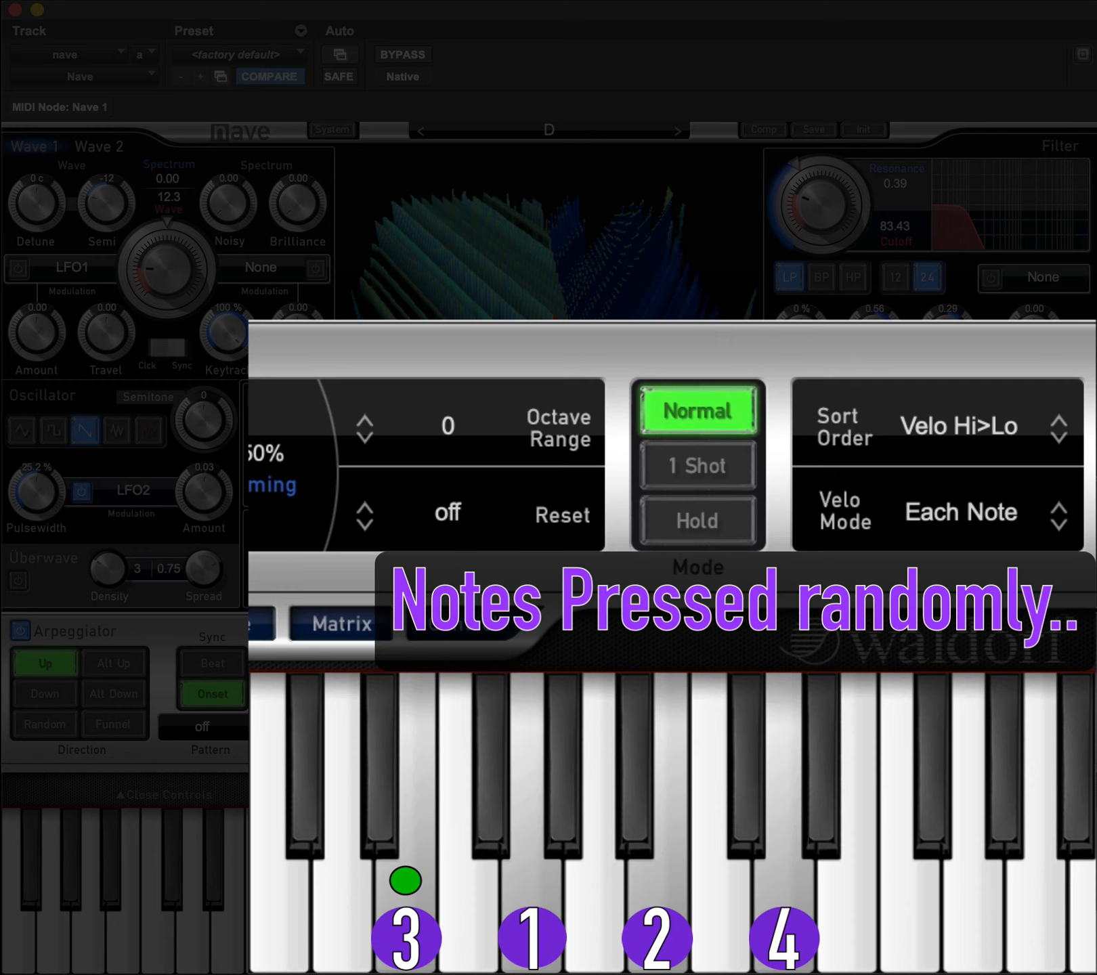
left_click(1060, 439)
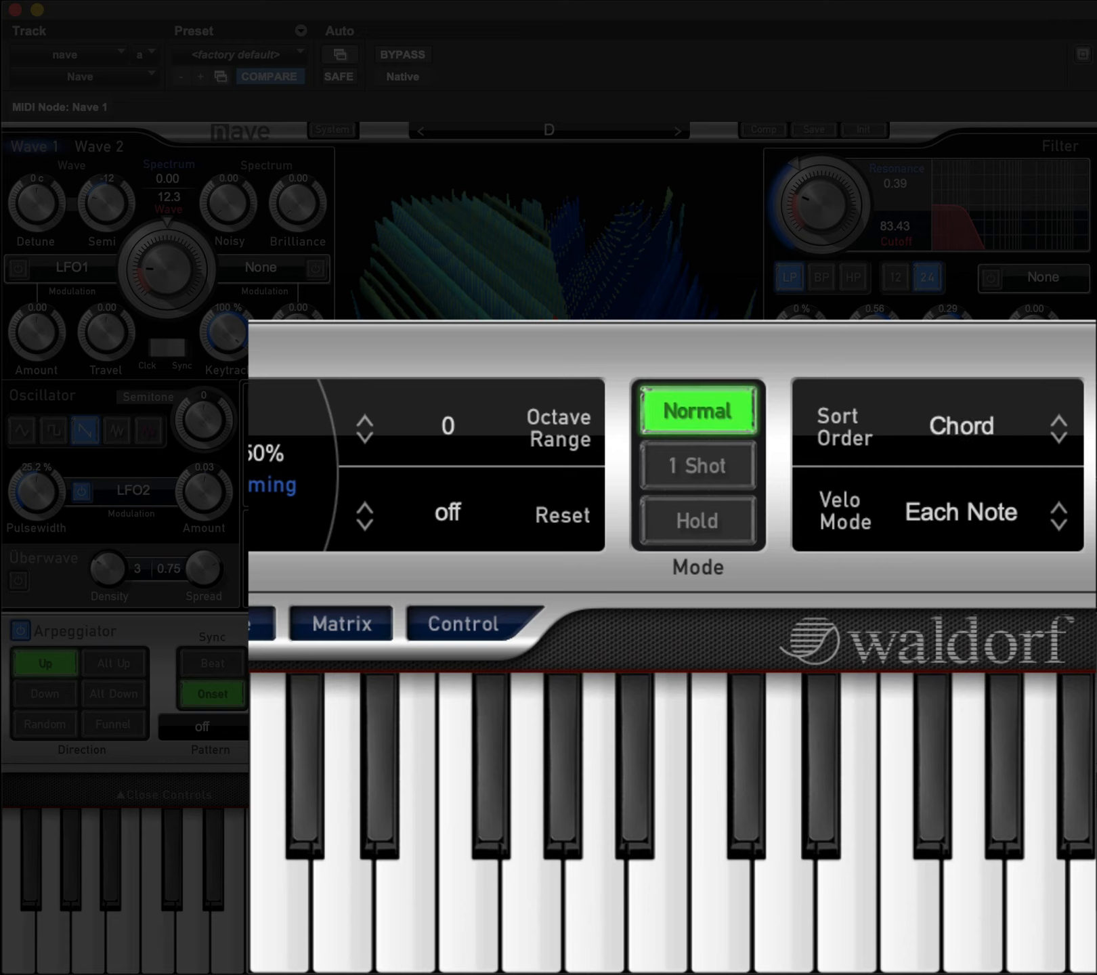